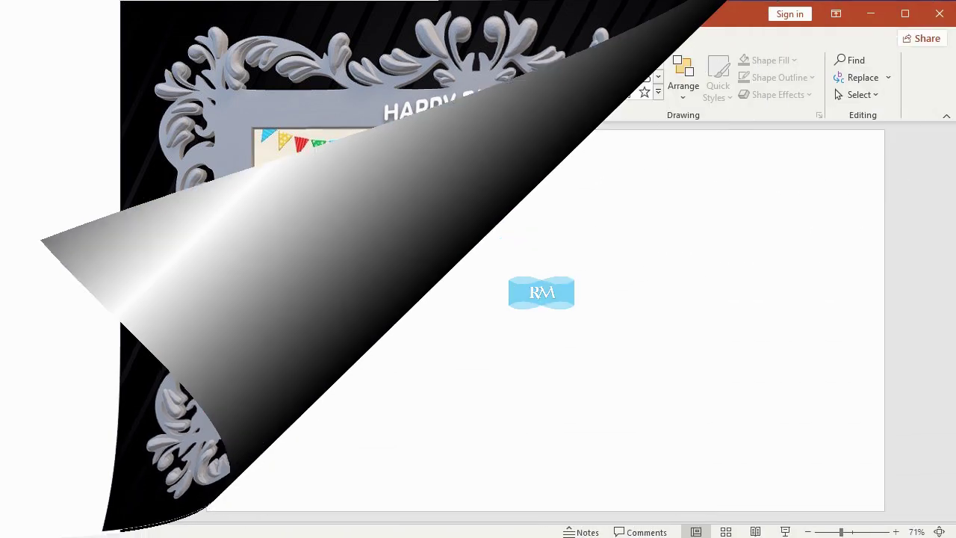
- Set the slide size to B5 (ISO) Paper, 7.84 × 5.88 in landscape, using Ensure Fit
click(159, 39)
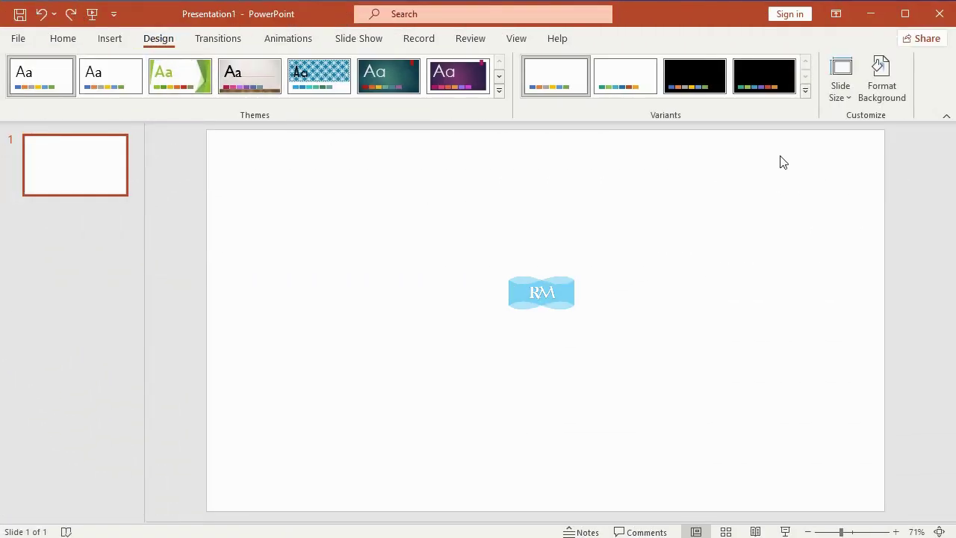
click(843, 89)
click(845, 190)
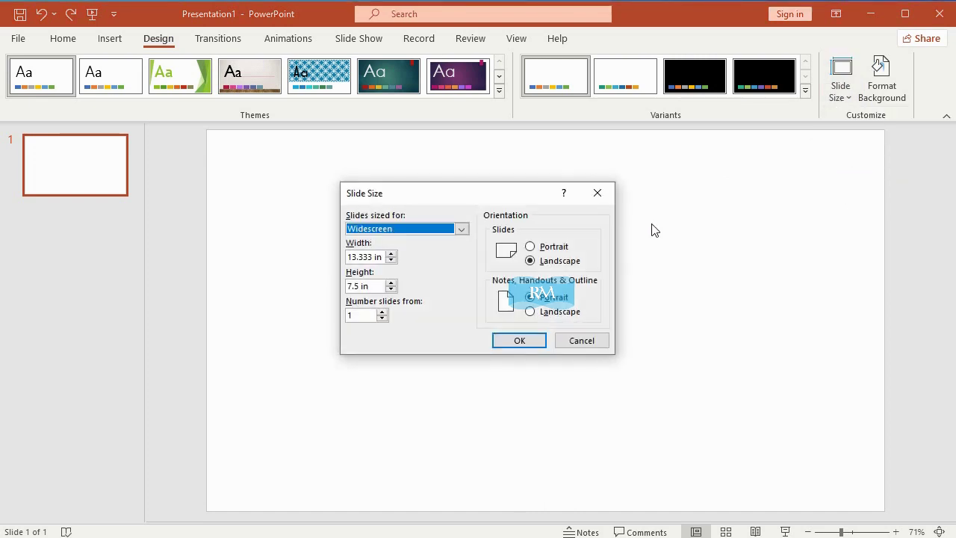
click(438, 230)
click(424, 325)
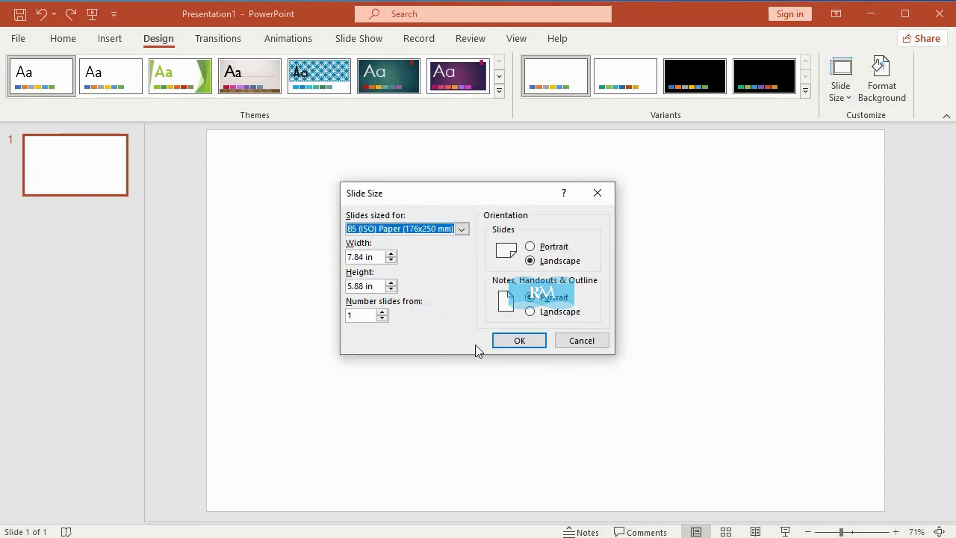
click(518, 342)
click(446, 303)
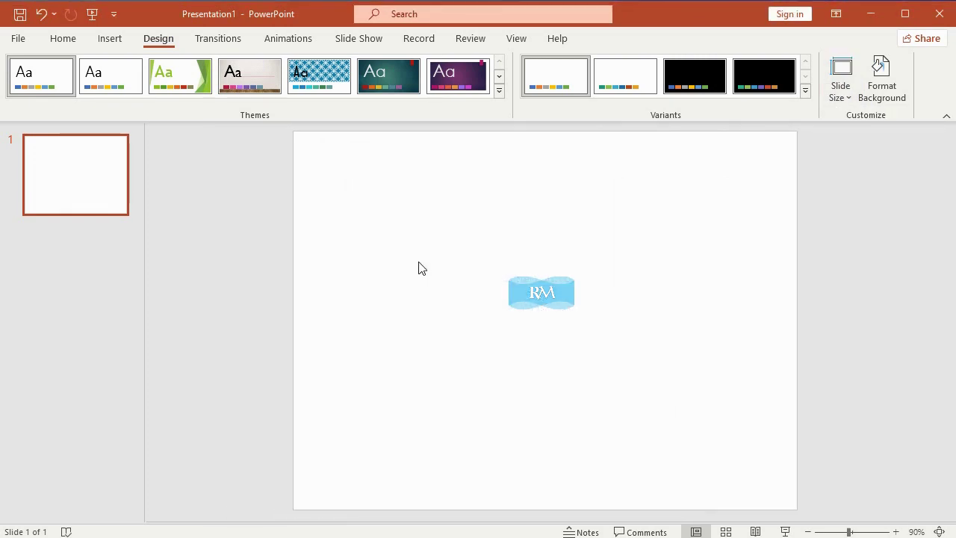
- Search the online 3D models for 'frame' and insert the ornate rectangular frame
click(119, 39)
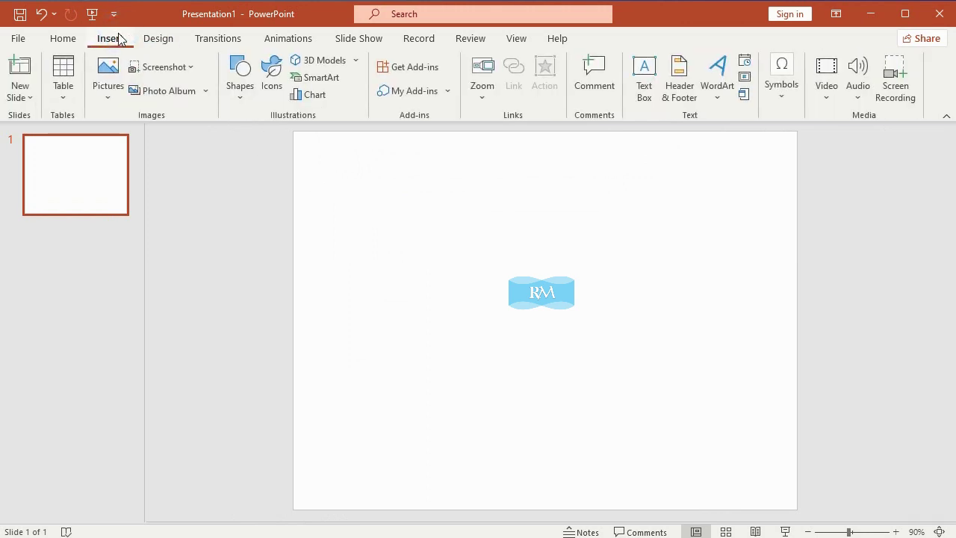
click(332, 63)
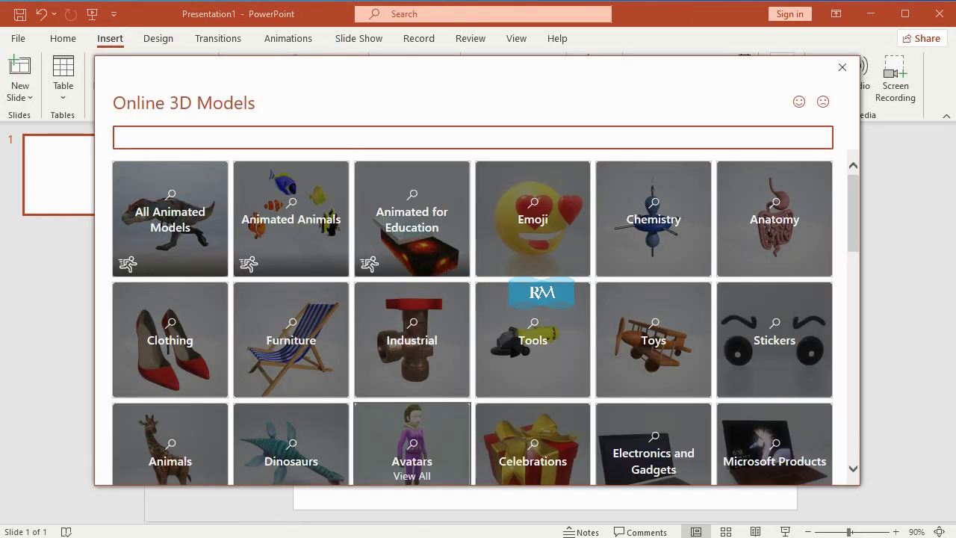
text(frame)
key(Return)
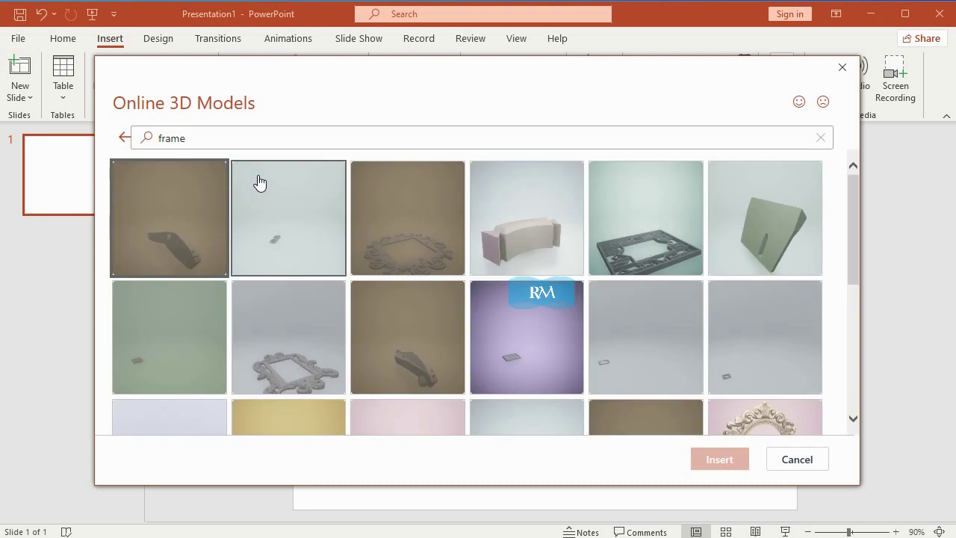
scroll(315, 224, down, 2)
scroll(378, 269, down, 2)
scroll(371, 287, down, 2)
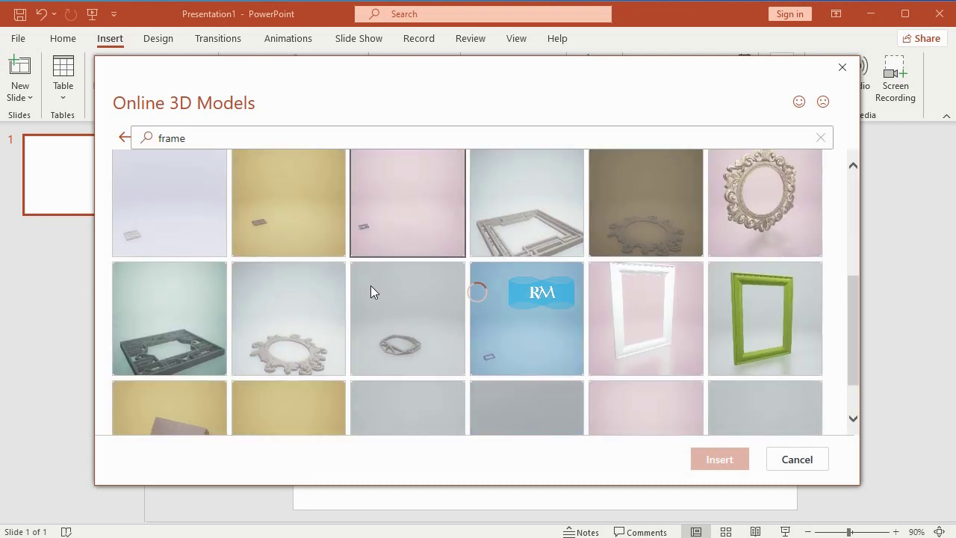
scroll(371, 287, down, 4)
click(292, 273)
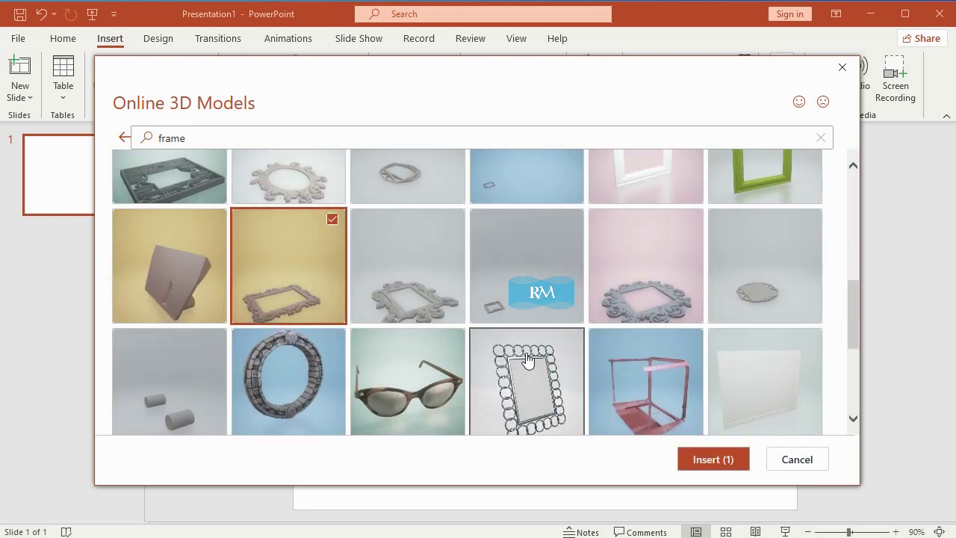
click(715, 460)
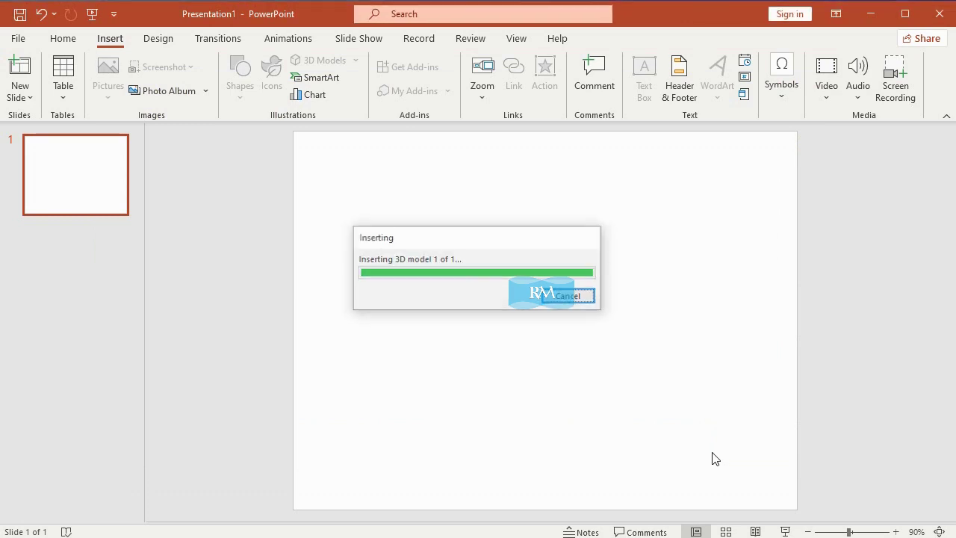
- Turn the frame to face front, enlarge it to 5.5 × 6.92 in, and centre it
click(247, 89)
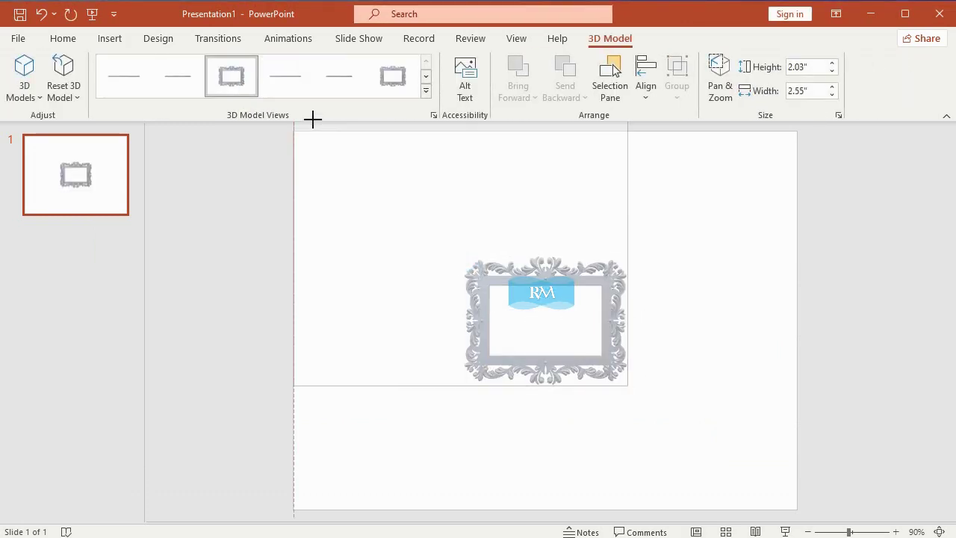
drag(463, 255, 308, 121)
drag(628, 388, 738, 475)
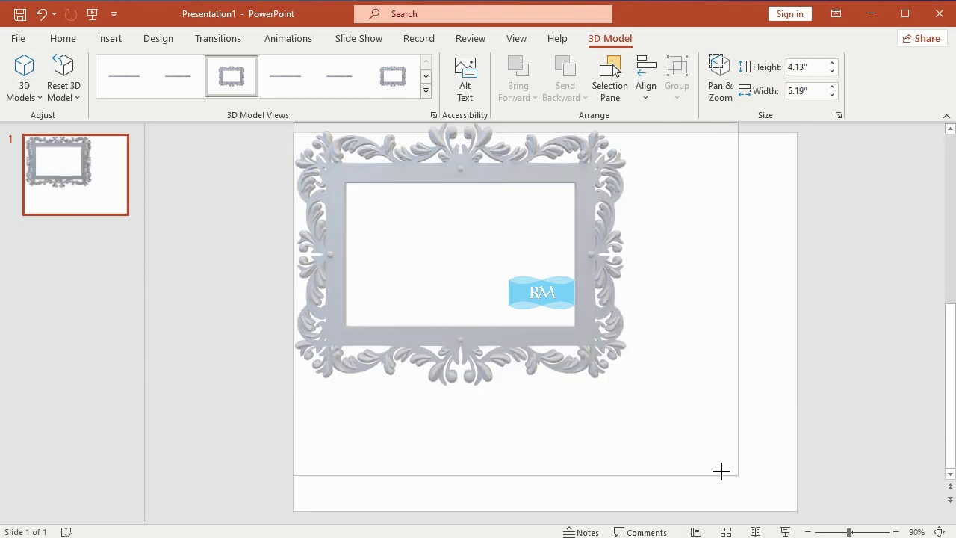
drag(736, 181, 763, 209)
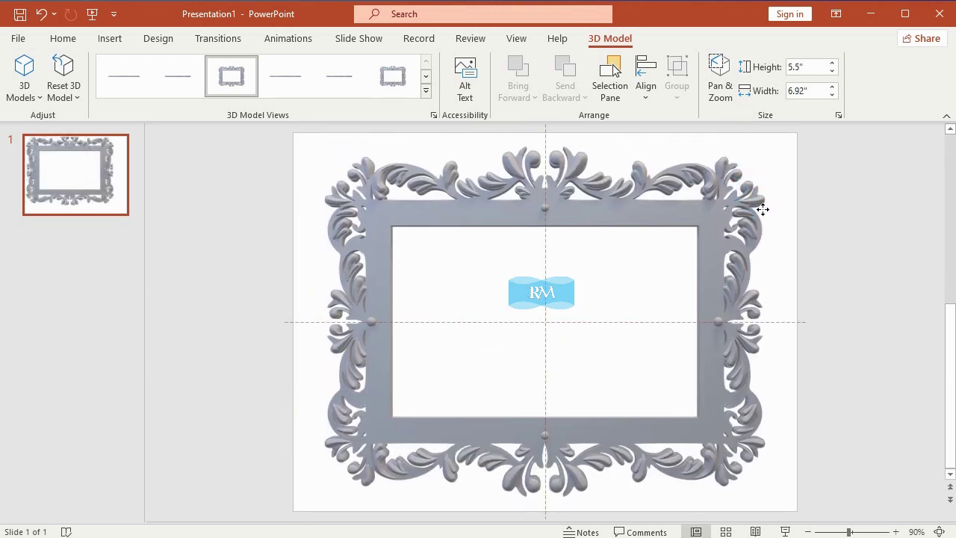
click(826, 218)
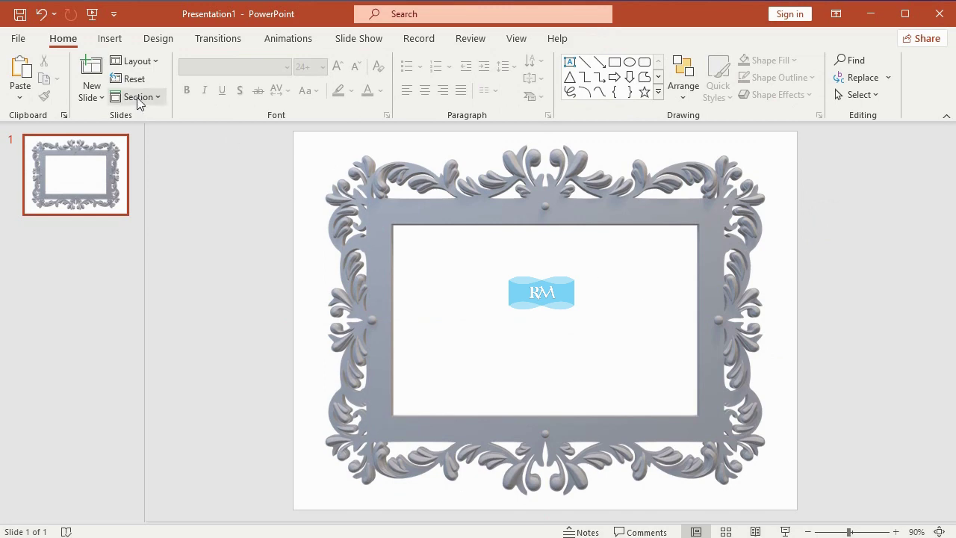
- Draw a rectangle covering the frame's opening
click(118, 41)
click(240, 74)
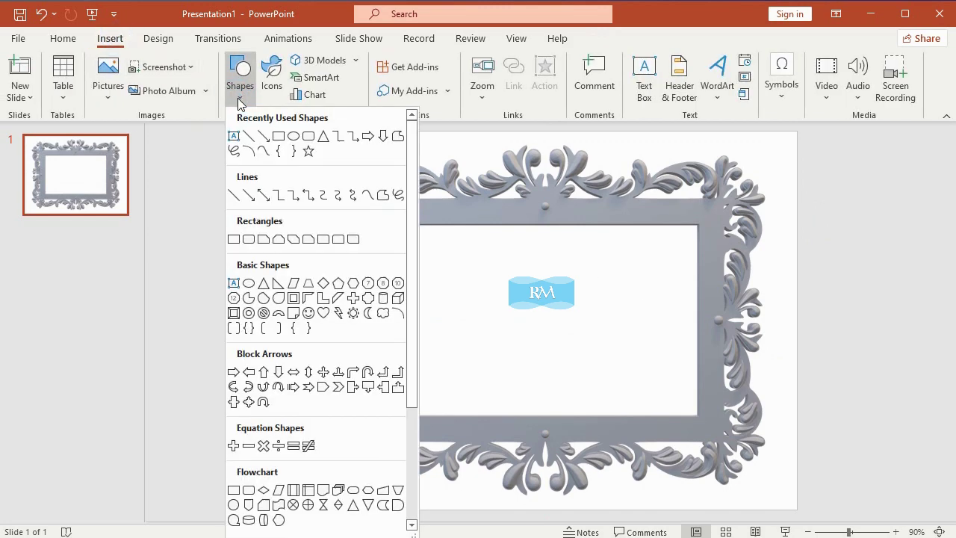
click(230, 242)
drag(386, 216, 706, 428)
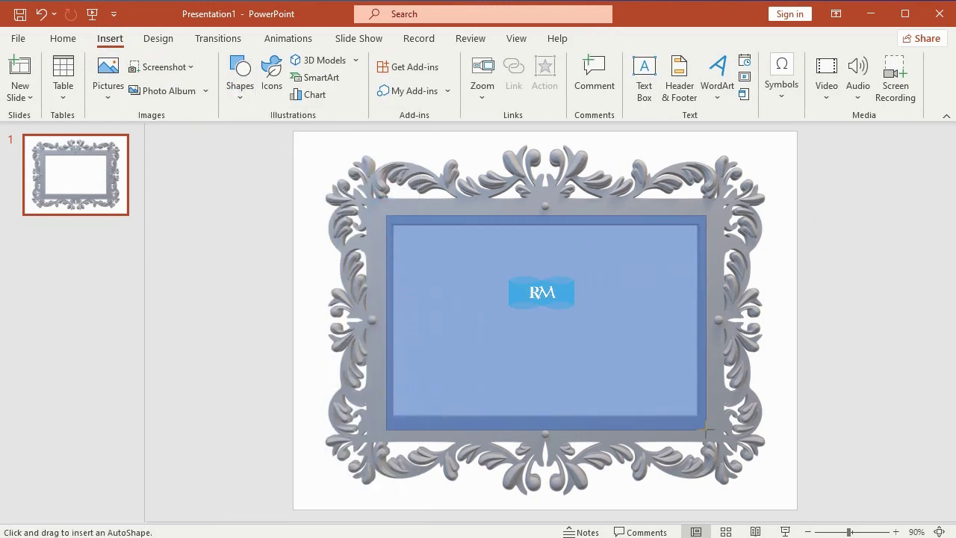
- Fill the rectangle with a stock photo of a child found by searching 'children'
click(411, 61)
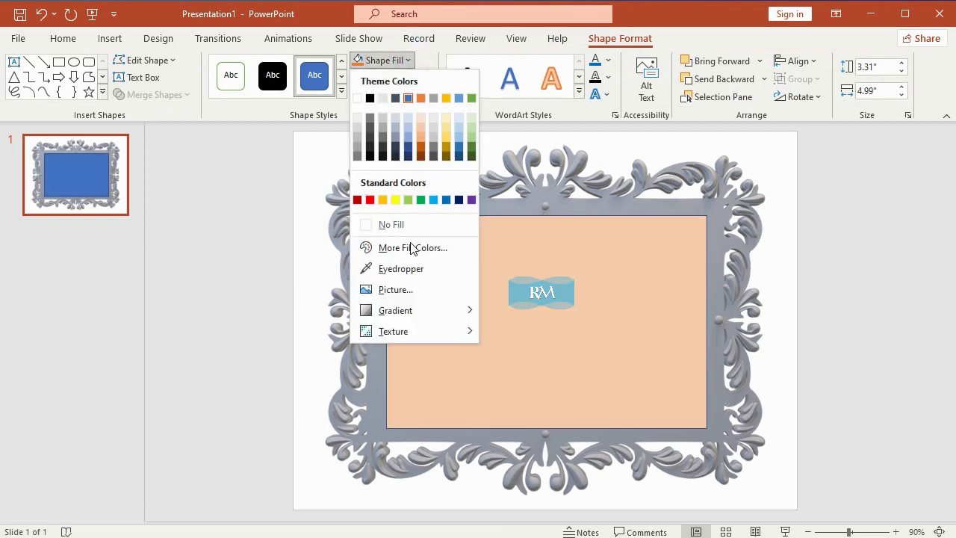
click(381, 288)
click(384, 285)
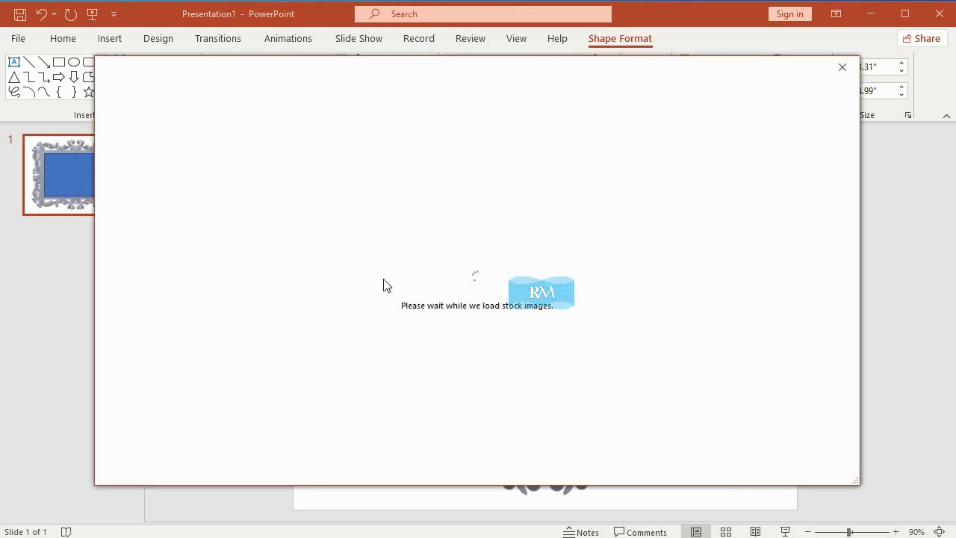
text(children)
key(Return)
scroll(728, 343, down, 2)
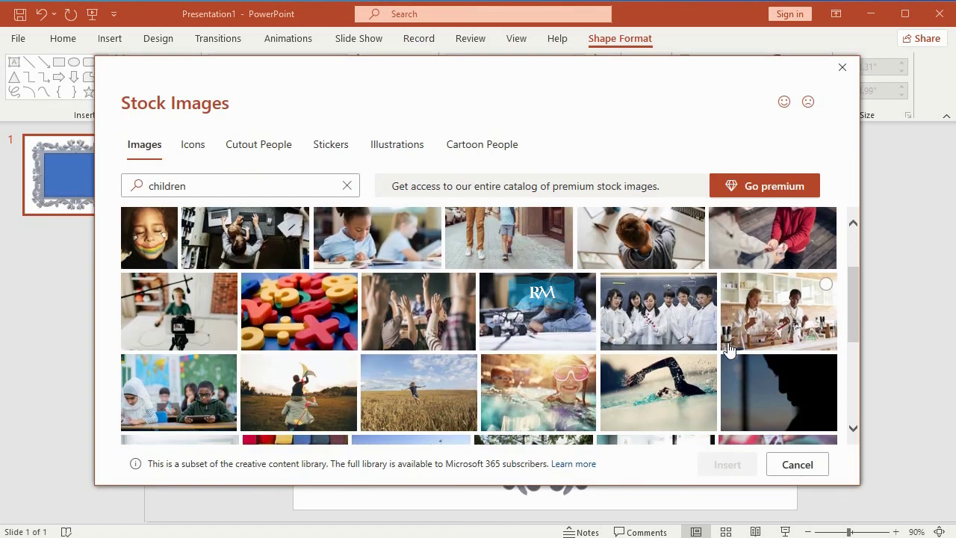
scroll(728, 344, down, 2)
scroll(730, 347, down, 2)
click(575, 312)
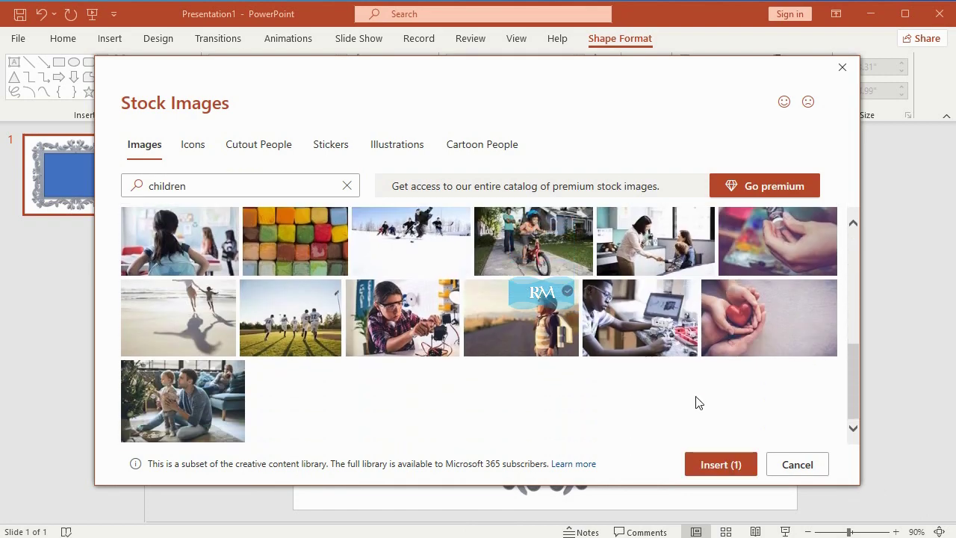
click(745, 461)
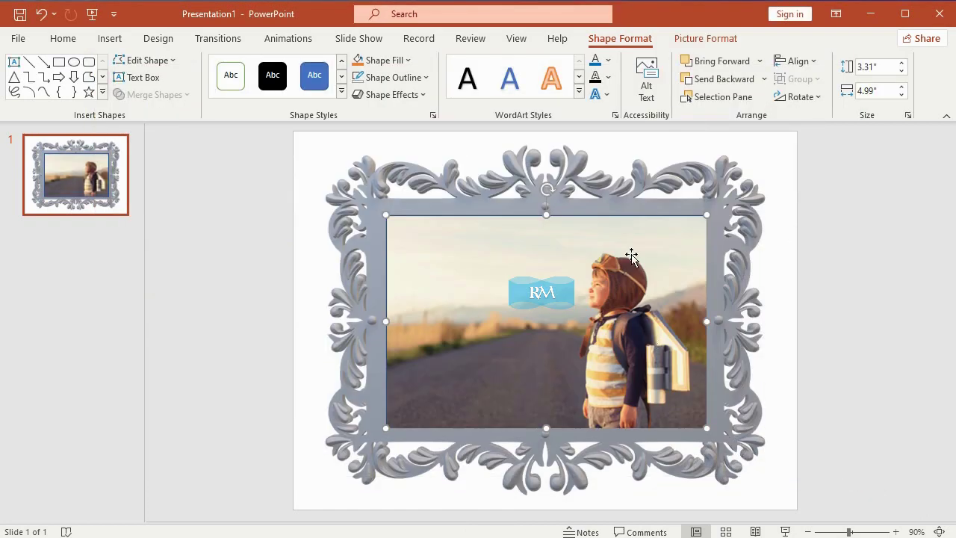
- Send the photo rectangle behind the frame
right_click(631, 256)
mouse_move(718, 327)
click(769, 326)
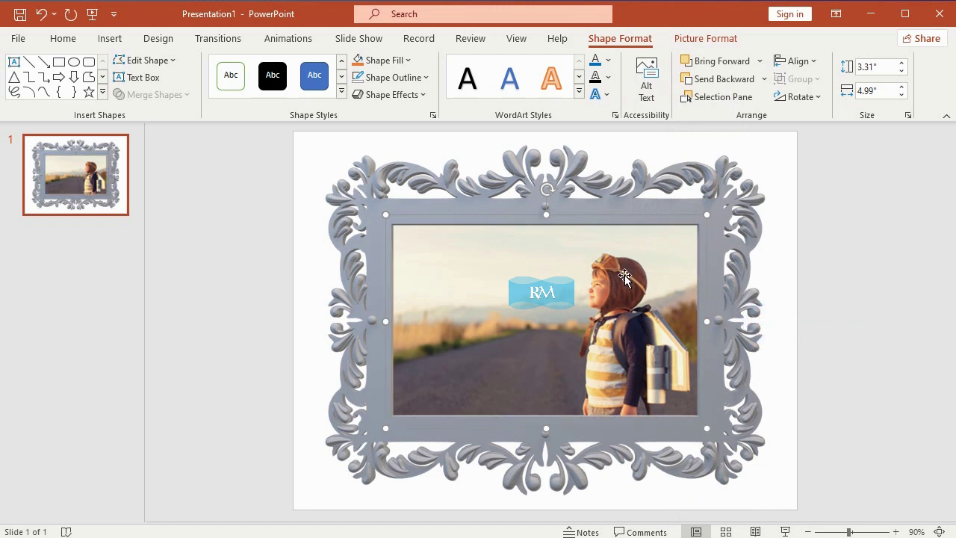
click(110, 38)
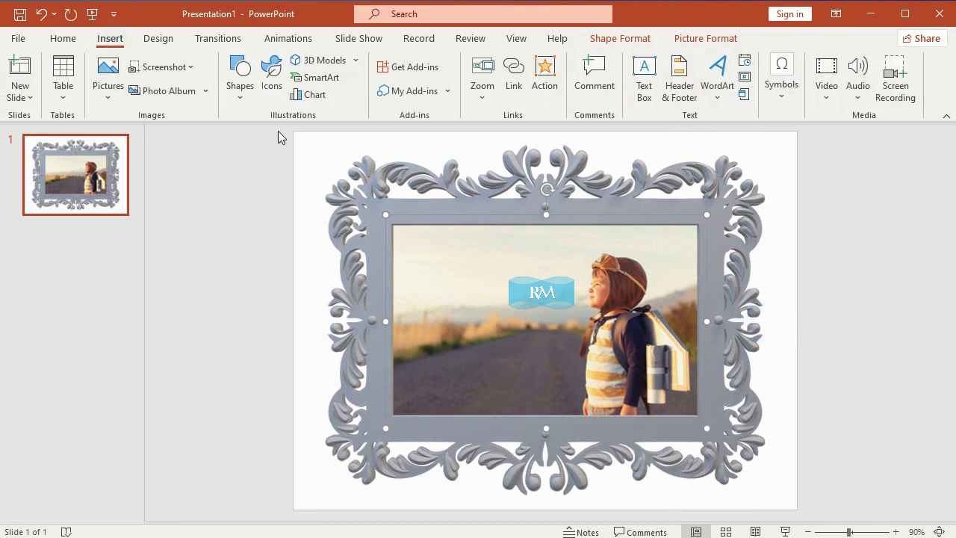
- Insert the bunting 3D model from Celebrations at 0.5 inch height
click(308, 62)
scroll(480, 401, down, 1)
click(526, 407)
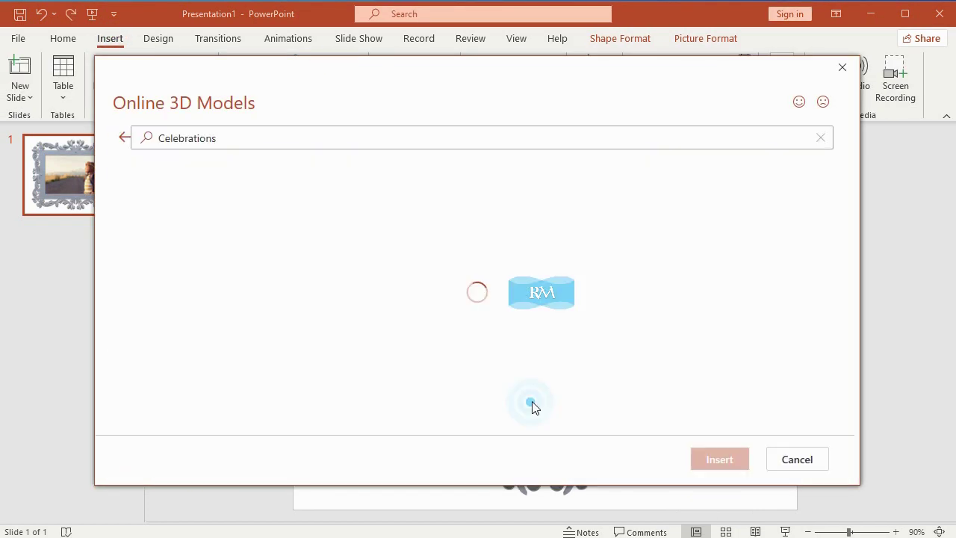
scroll(679, 331, down, 3)
scroll(679, 331, down, 1)
click(762, 254)
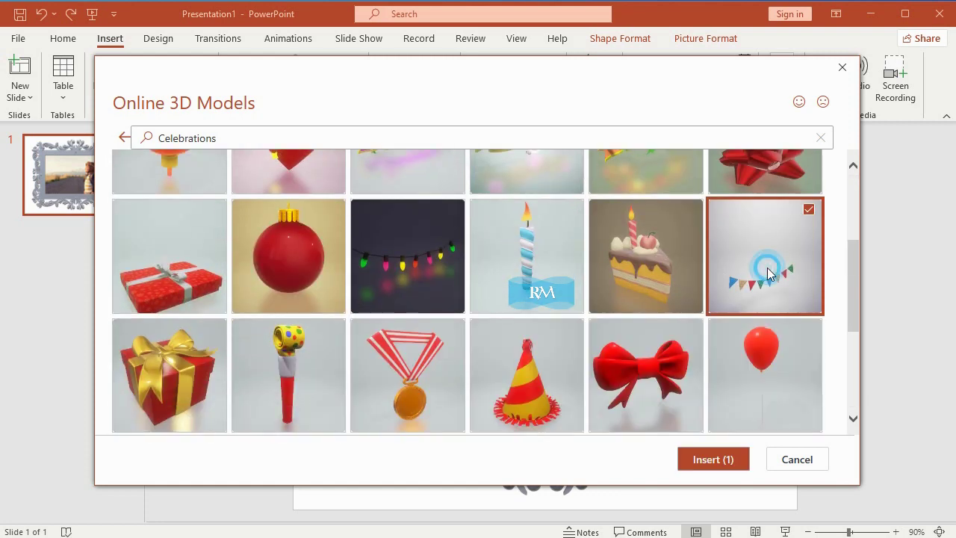
click(724, 457)
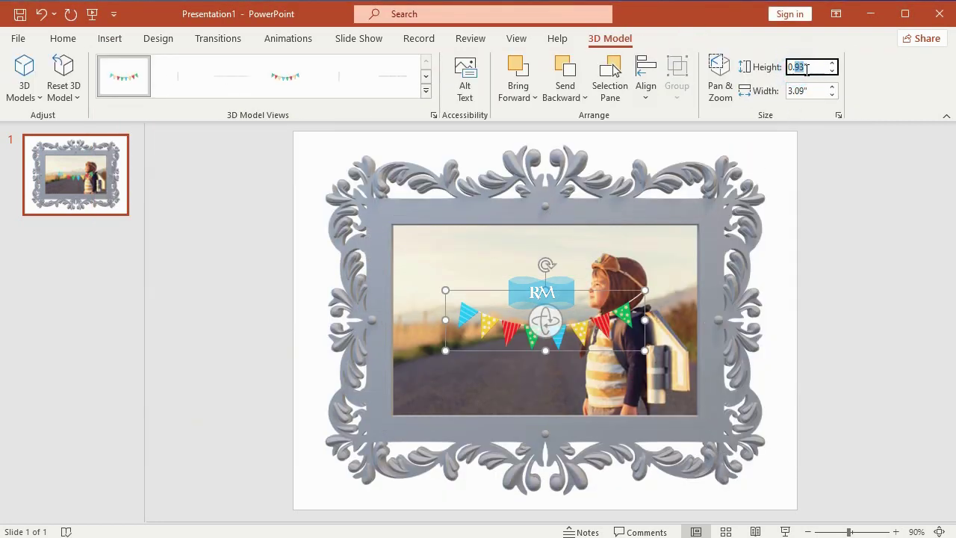
click(785, 252)
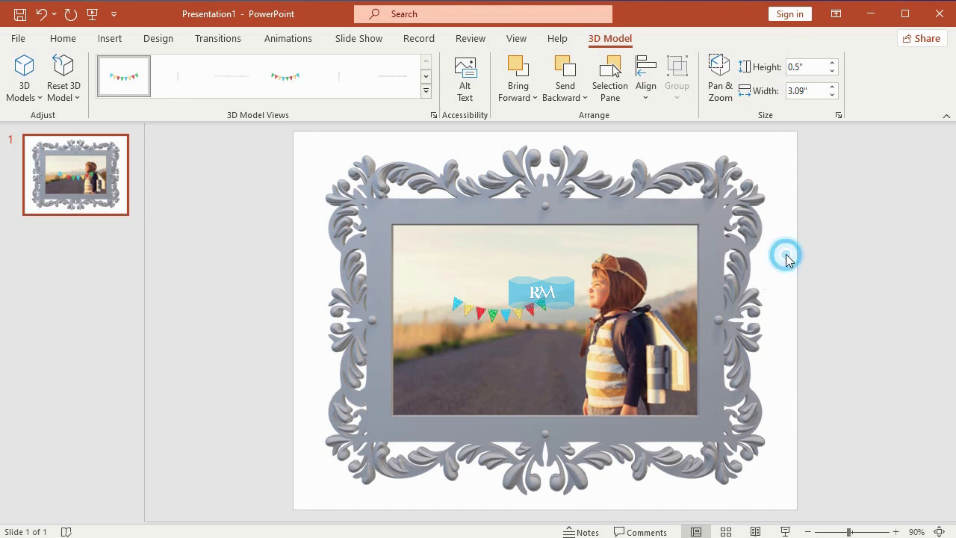
- Place the bunting and two pasted copies in a row across the photo's top
drag(524, 302, 470, 240)
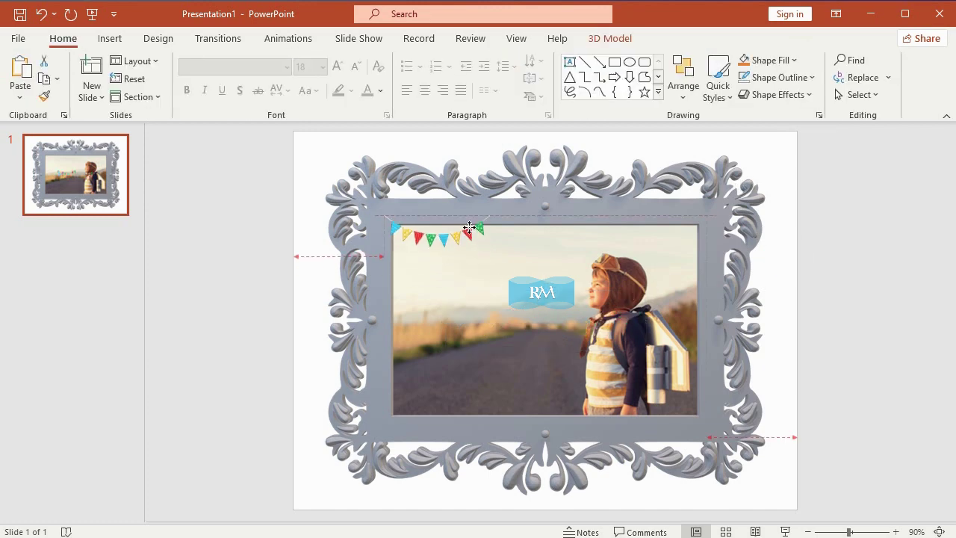
click(29, 70)
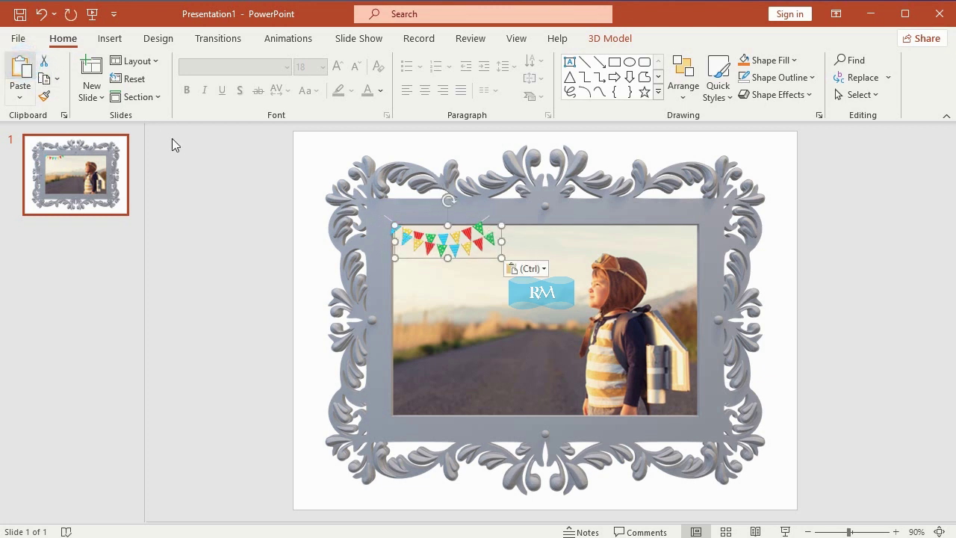
drag(498, 227, 588, 217)
click(21, 71)
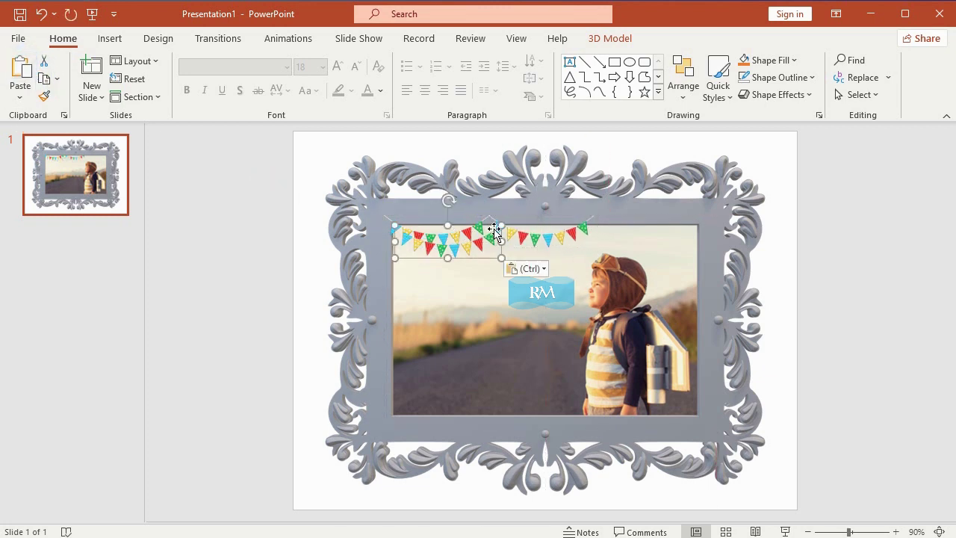
drag(501, 235, 649, 231)
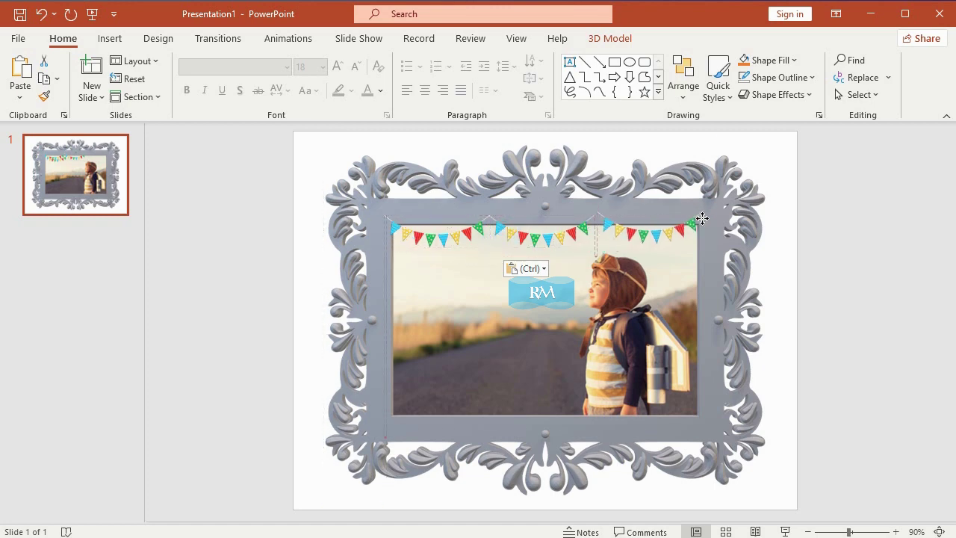
drag(702, 218, 695, 224)
- Bring the ornate 3D frame in front of the bunting
click(572, 173)
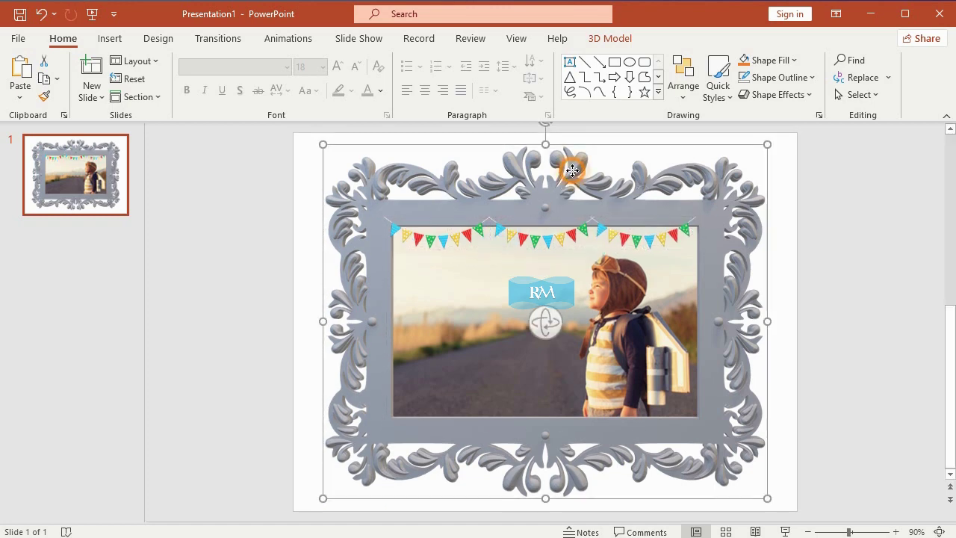
right_click(573, 173)
mouse_move(665, 290)
click(704, 295)
click(837, 254)
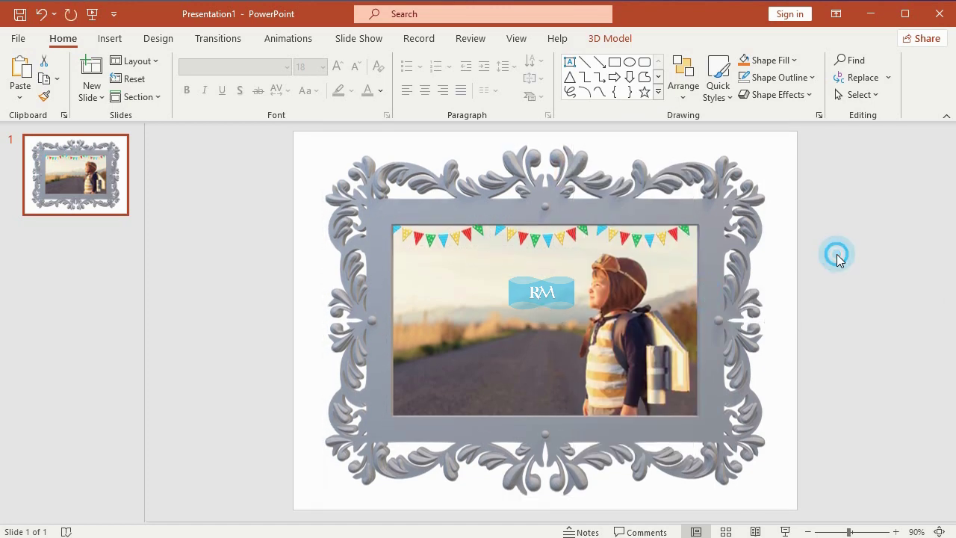
- Insert orange outlined WordArt reading 'Melanie's 9th Birthday'
click(110, 38)
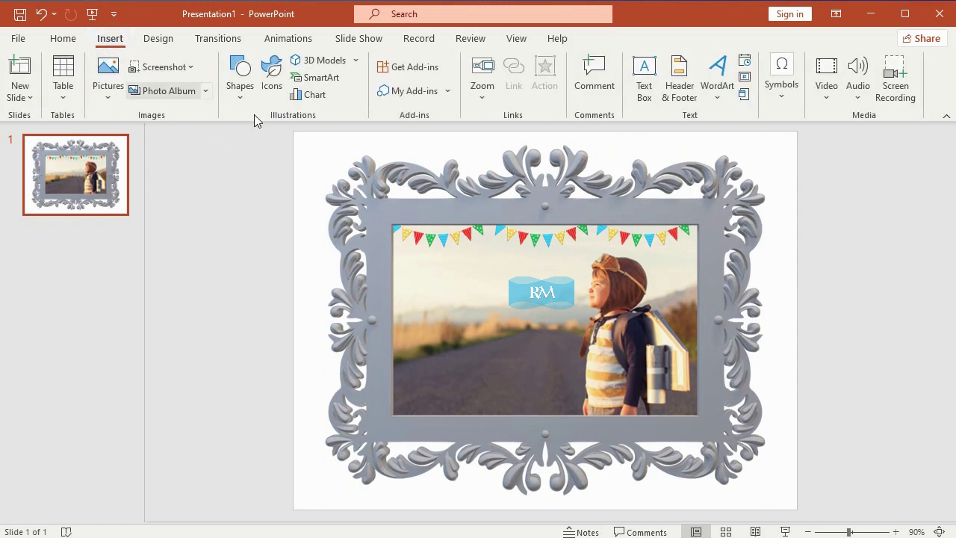
click(719, 84)
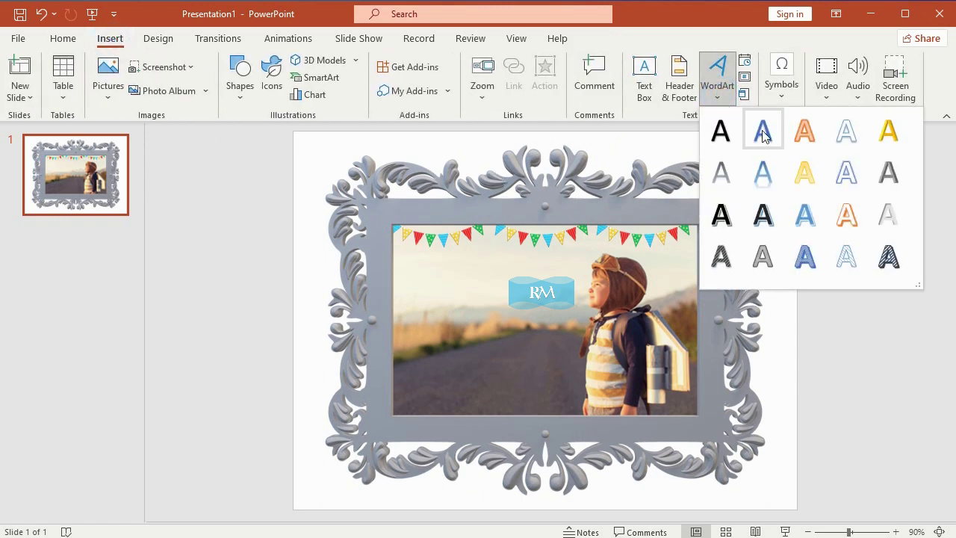
click(845, 217)
text(Melanie's 9th Birthday)
- Make 'Melanie's 9th' hollow with no fill and a blue outline
drag(417, 320, 659, 312)
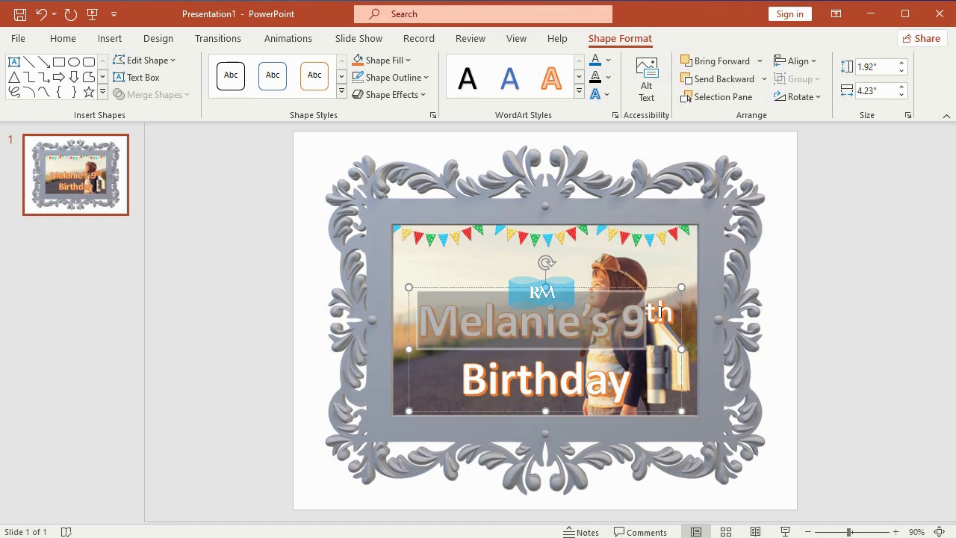
click(608, 59)
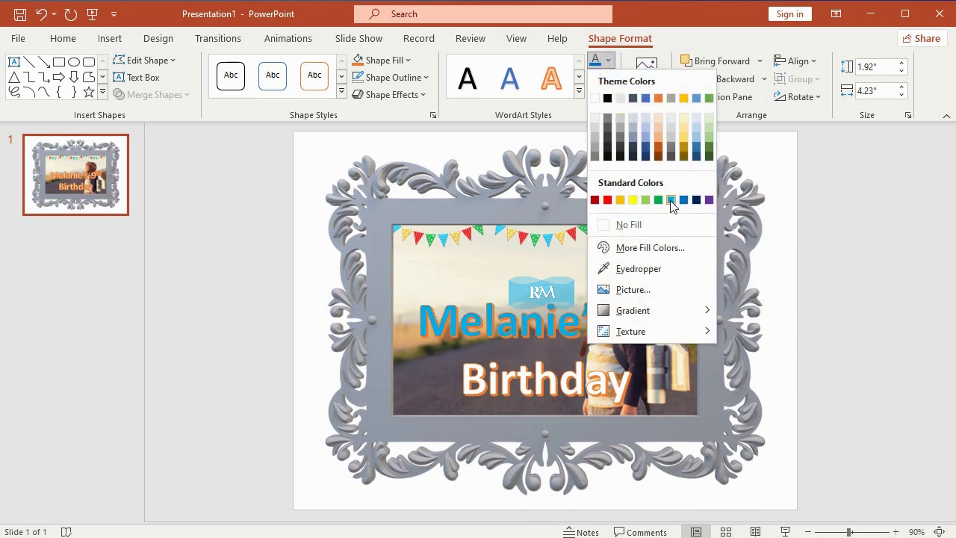
click(657, 224)
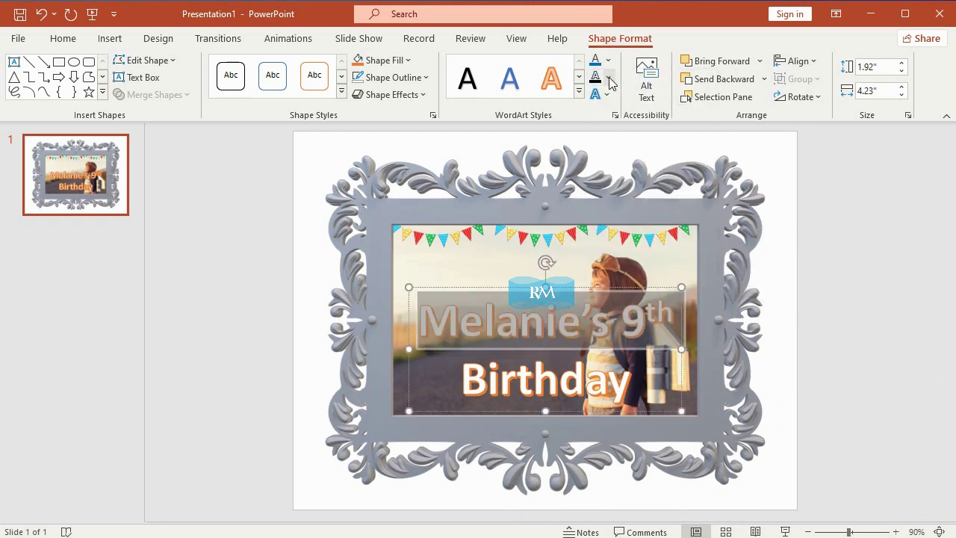
click(610, 78)
click(684, 217)
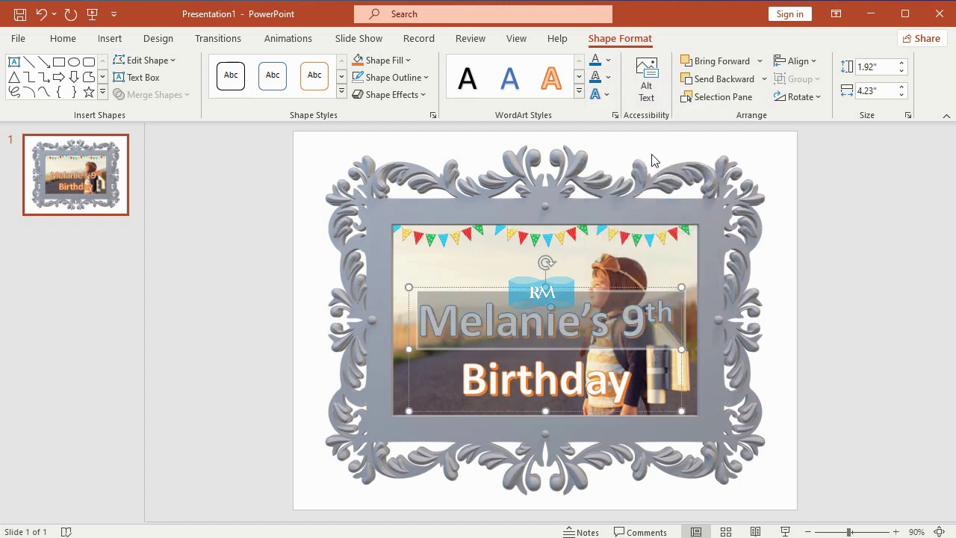
- Give the 'Melanie's 9th' text a blue shadow
click(608, 94)
mouse_move(635, 124)
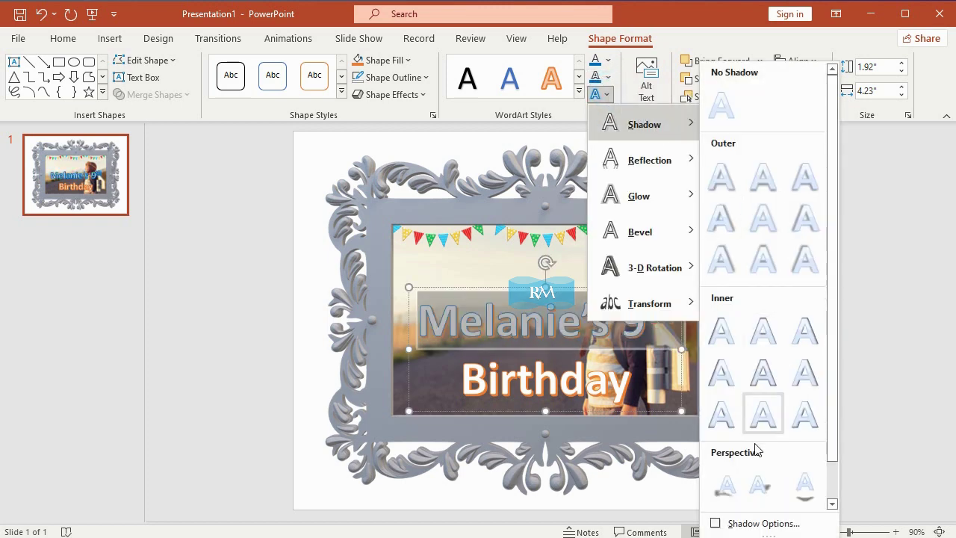
click(741, 523)
click(924, 268)
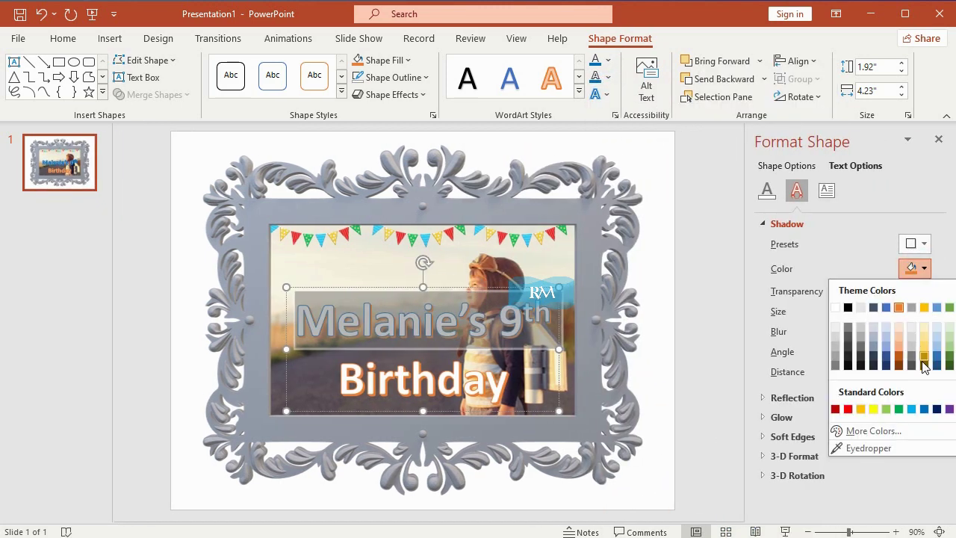
click(924, 410)
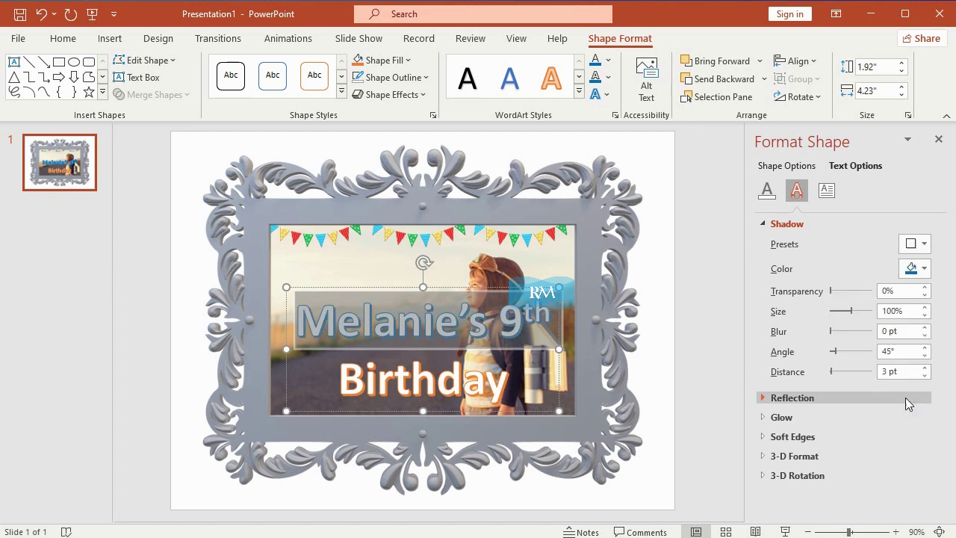
click(79, 41)
- Set 'Melanie's 9th' to 24 pt and 'Birthday' in Brush Script Std
click(324, 67)
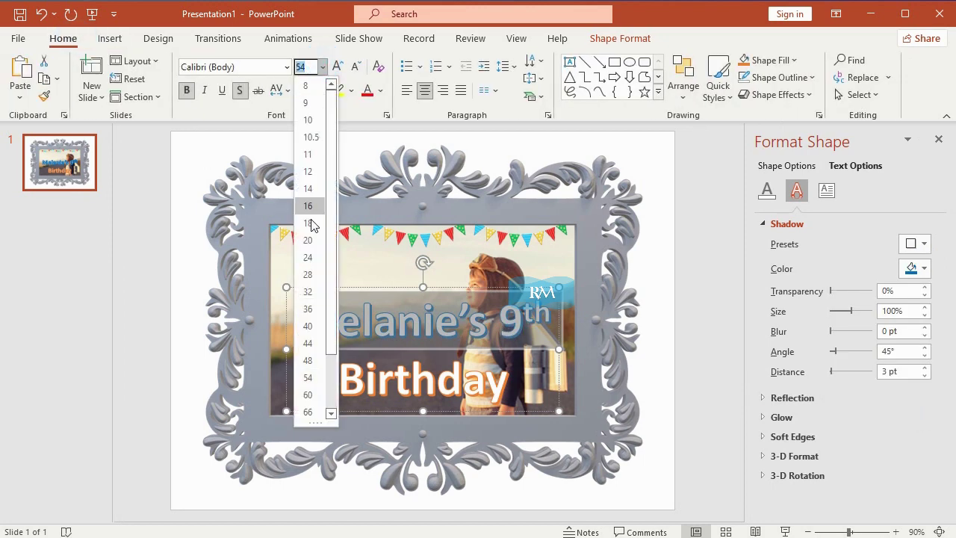
click(312, 252)
click(402, 351)
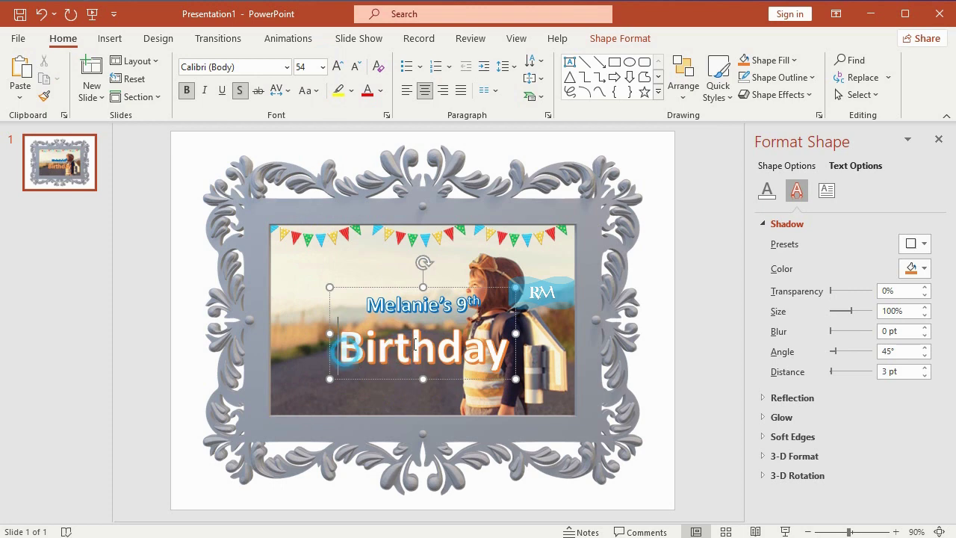
double_click(415, 343)
click(286, 68)
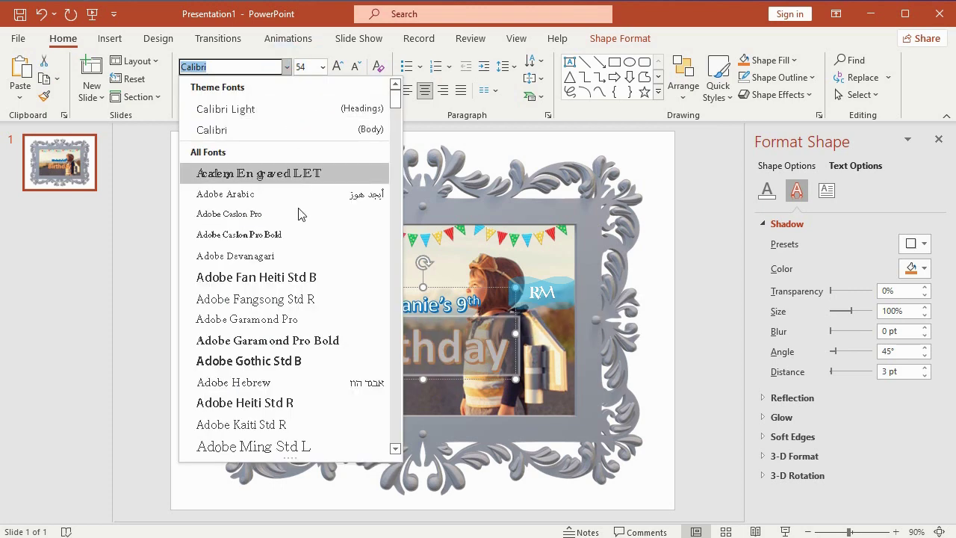
scroll(299, 224, down, 6)
scroll(295, 306, down, 4)
scroll(291, 329, down, 2)
scroll(294, 354, down, 3)
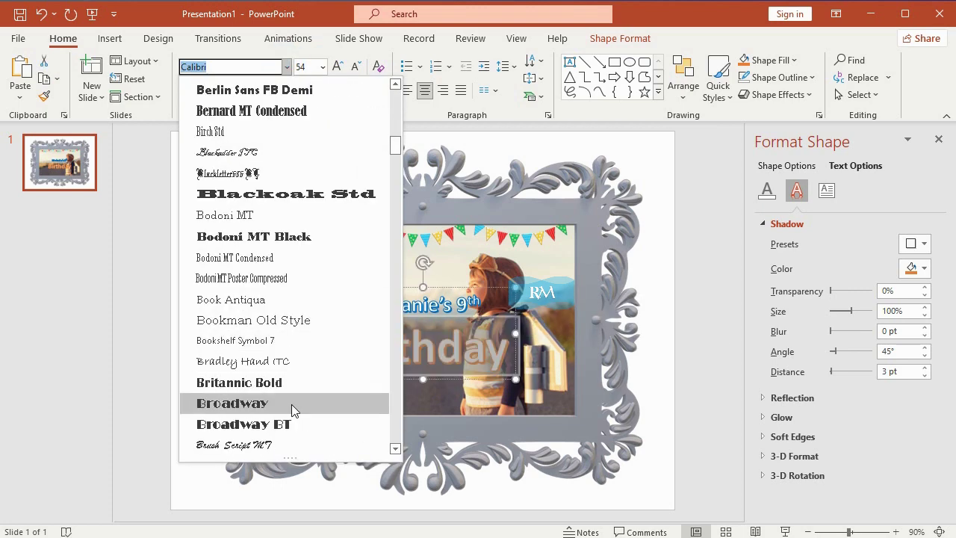
scroll(291, 405, down, 1)
click(296, 402)
- Give 'Birthday' the dark WordArt style at 24 pt and move the title upper left
click(617, 41)
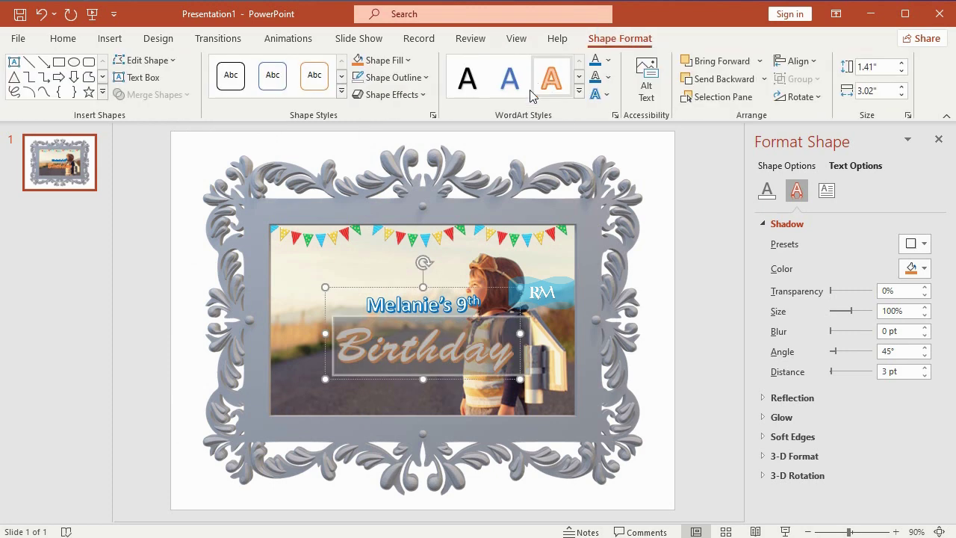
click(466, 79)
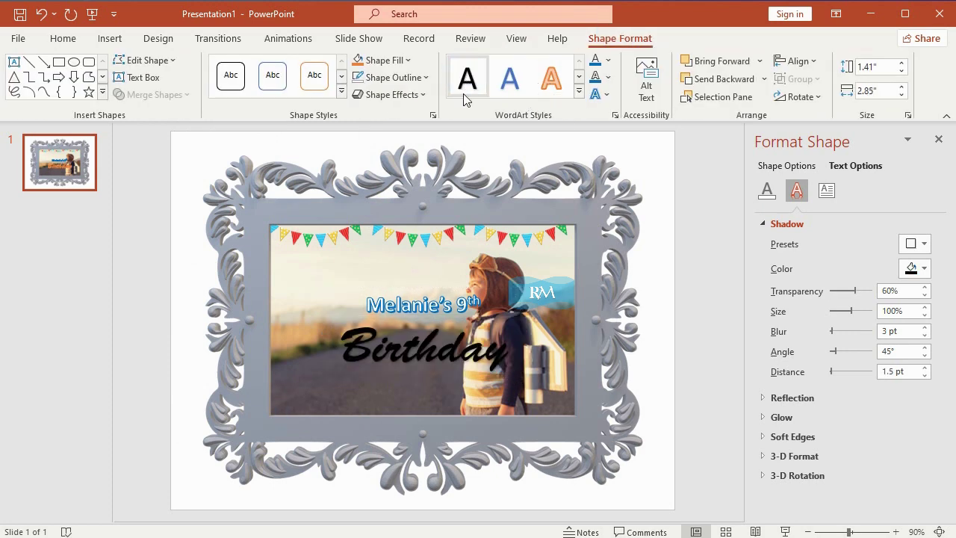
click(64, 39)
click(322, 66)
click(309, 257)
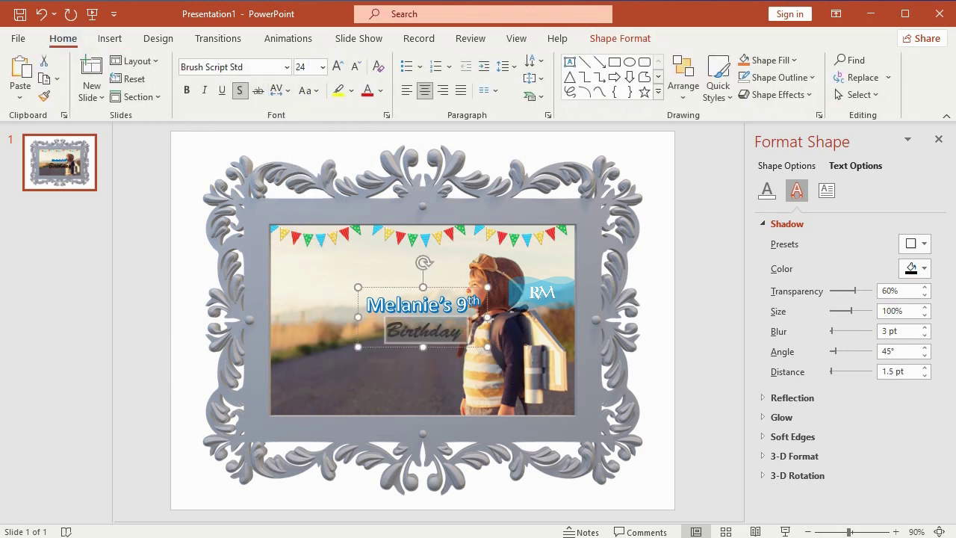
mouse_move(465, 291)
mouse_down()
mouse_move(416, 254)
mouse_move(395, 261)
mouse_up()
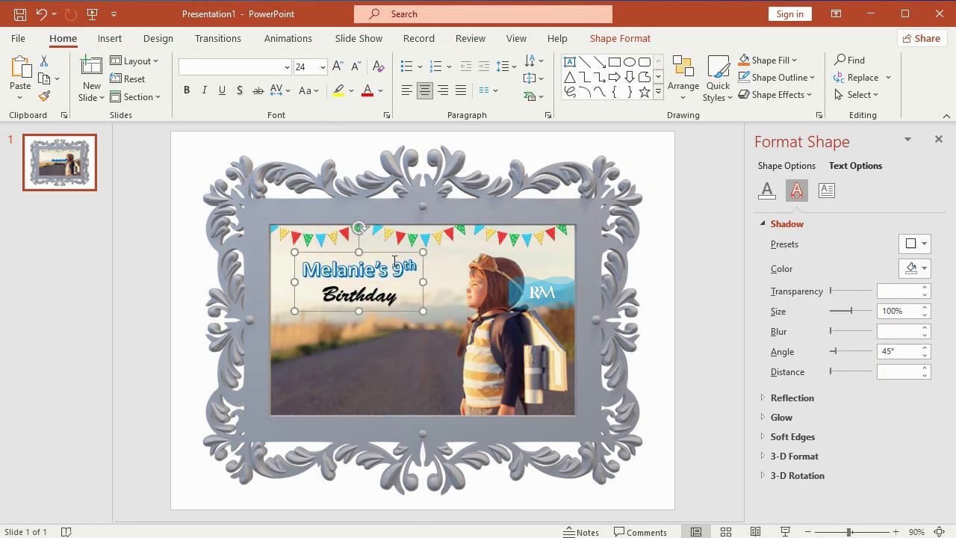
click(695, 222)
- Draw a teardrop over the photo's lower left with a light-orange gradient style
click(110, 38)
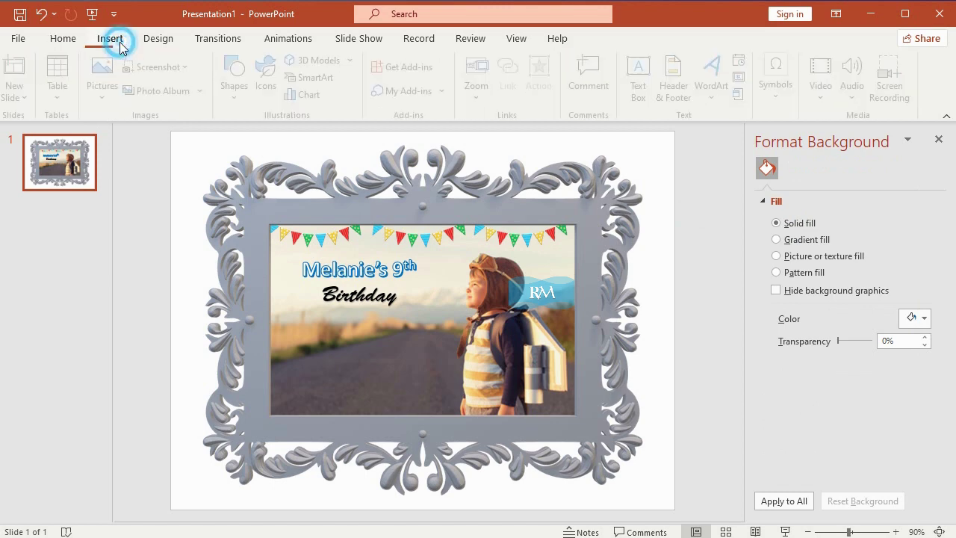
click(239, 75)
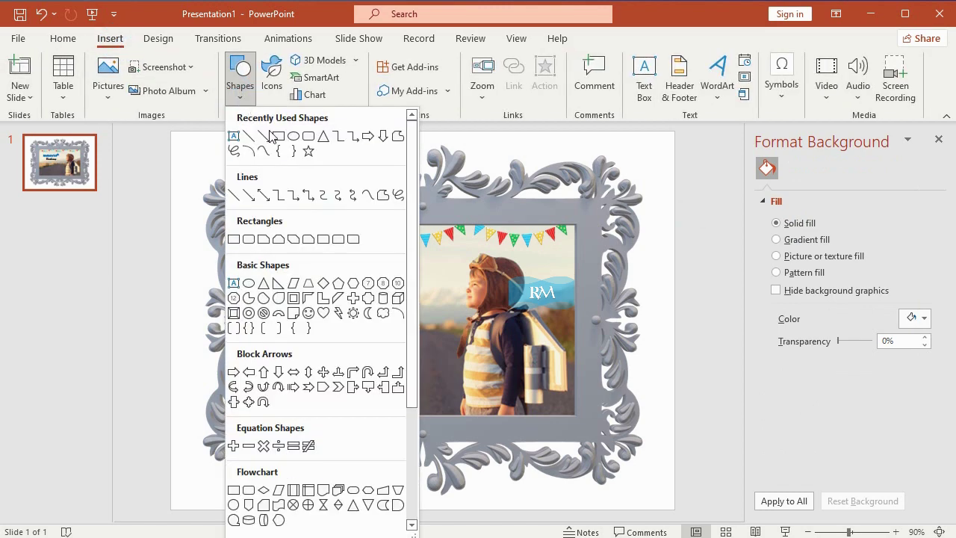
click(279, 299)
drag(295, 311, 447, 394)
click(348, 100)
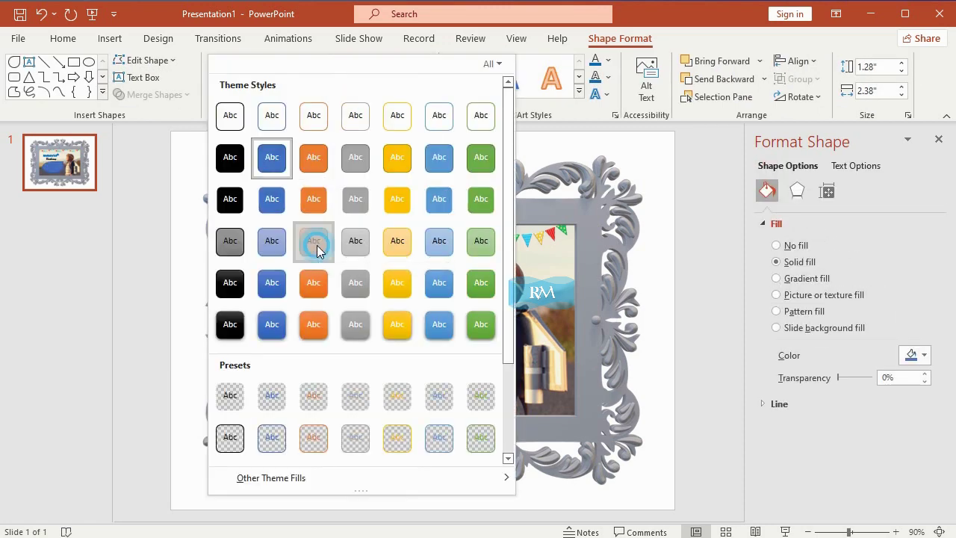
click(317, 247)
click(110, 38)
- Add a text box with the pasted date and place details onto the teardrop
click(651, 80)
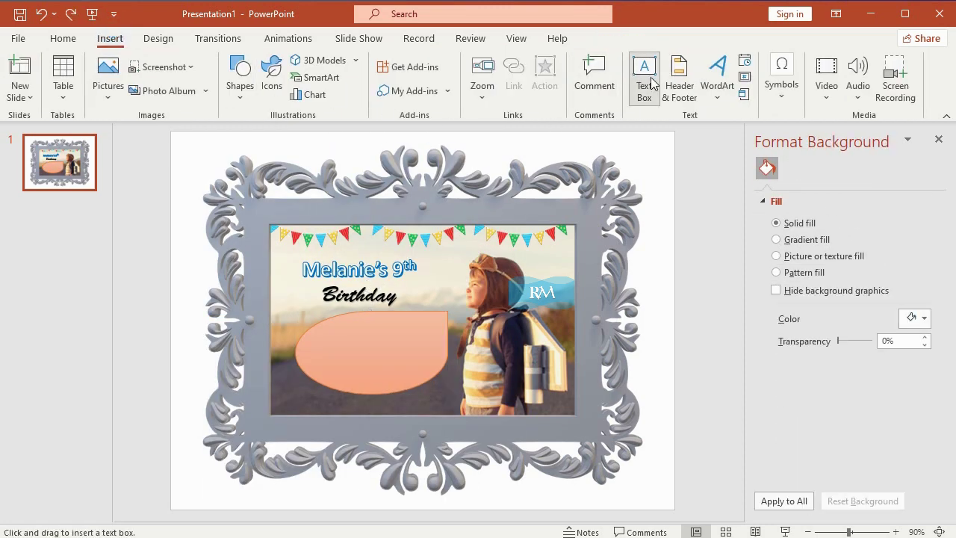
click(393, 288)
text(On Monday, 27th of Januar6 2024 At Jakarta, 10:00 a.m.)
drag(514, 280, 445, 312)
- Format the three date and place lines as Arial 14 pt bold
drag(305, 322, 446, 365)
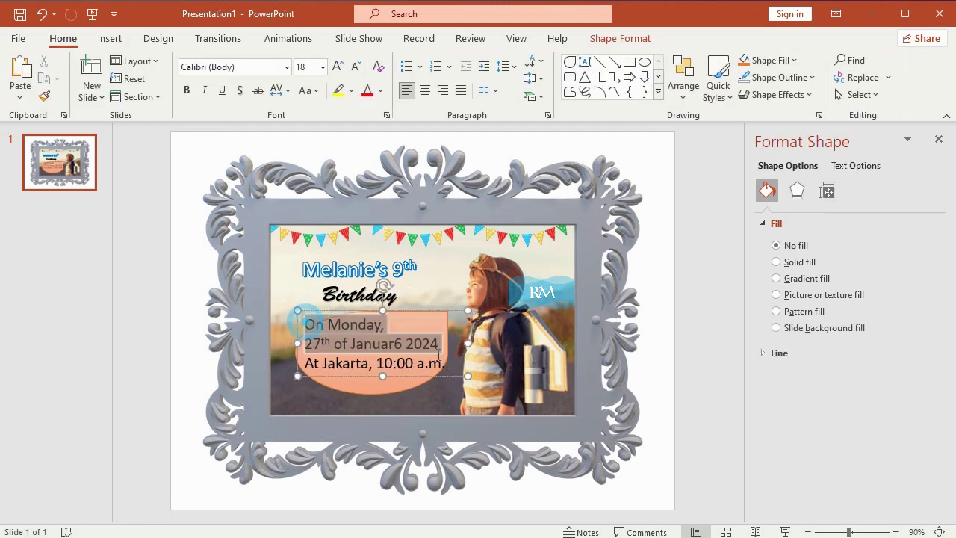
click(286, 67)
scroll(280, 262, down, 5)
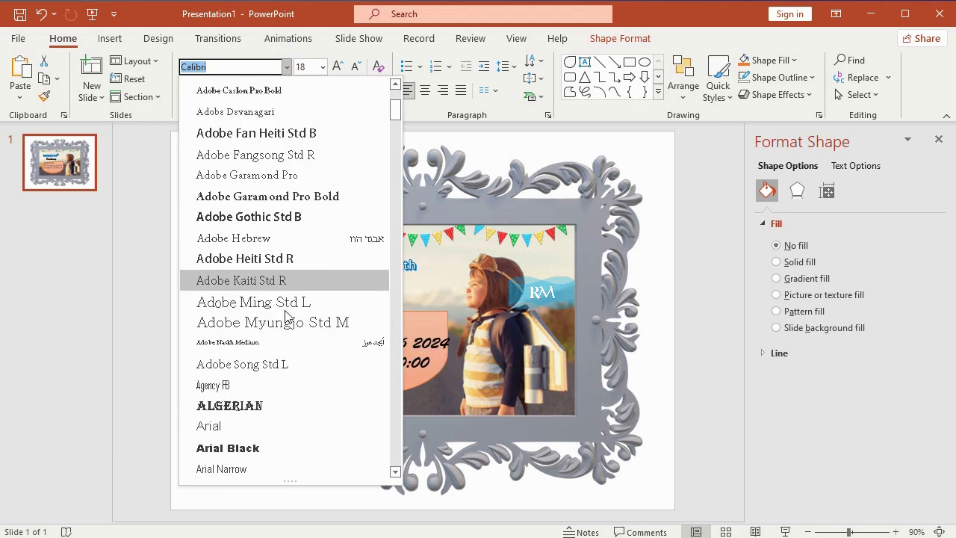
scroll(284, 316, down, 3)
click(268, 241)
click(322, 66)
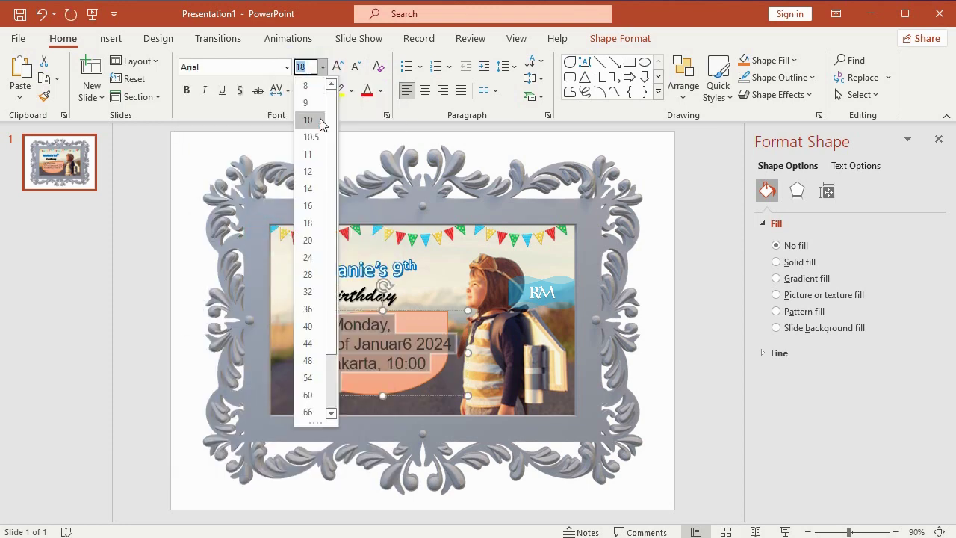
click(309, 187)
click(187, 91)
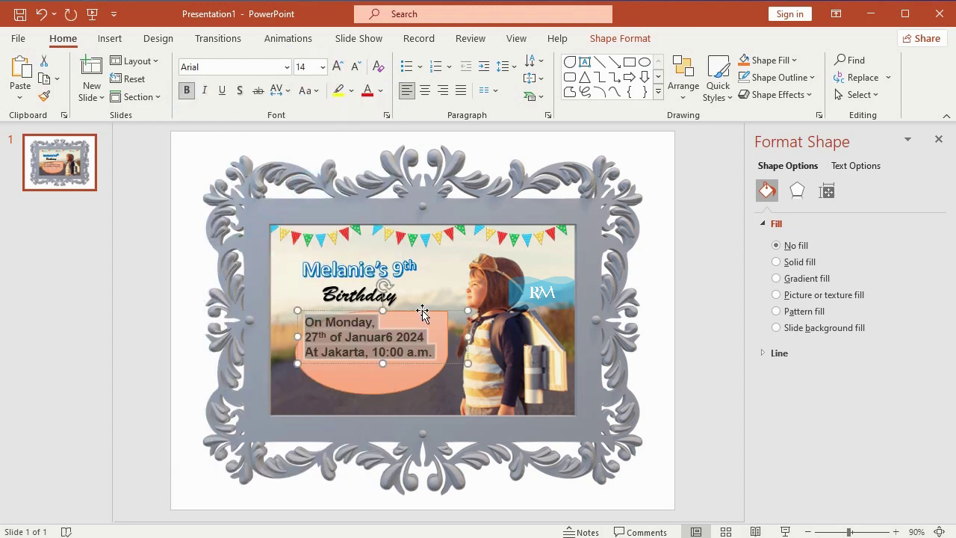
- Fine-tune the text and bubble positions, then begin a HAPPY BIRTHDAY WordArt line
drag(423, 313, 433, 322)
click(447, 351)
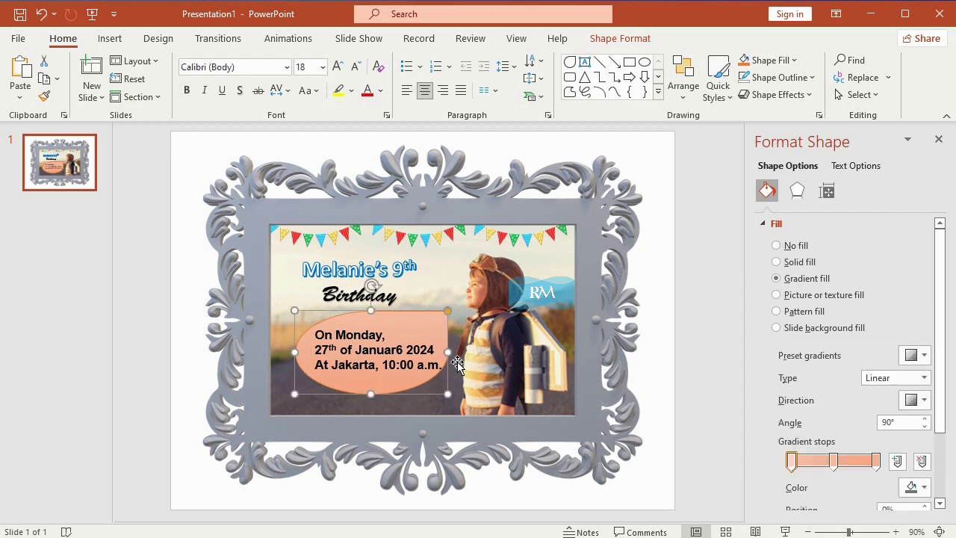
drag(416, 314, 444, 340)
click(406, 330)
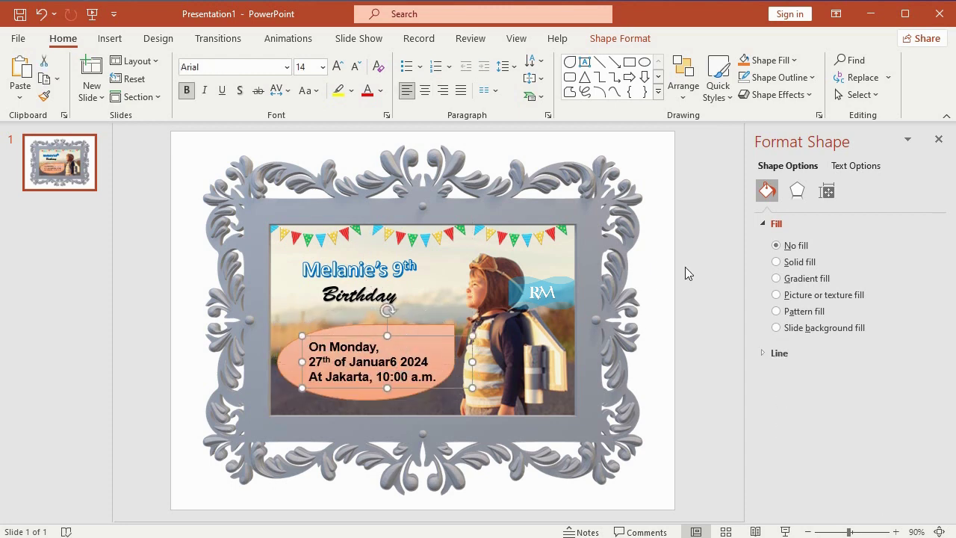
click(688, 274)
click(110, 38)
click(717, 75)
- Set the HAPPY BIRTHDAY WordArt in Arial Rounded MT Bold at size 18
click(847, 131)
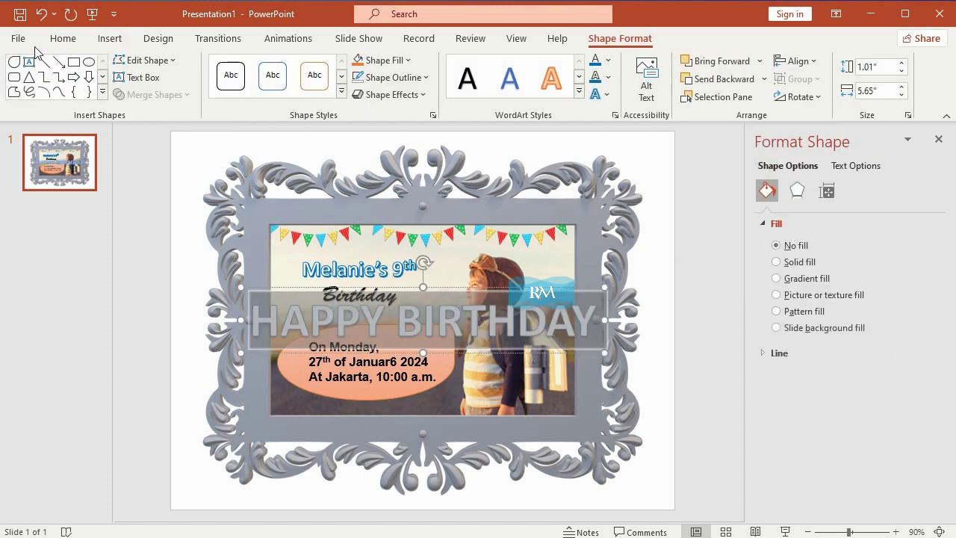
click(62, 38)
click(286, 67)
scroll(289, 257, down, 1)
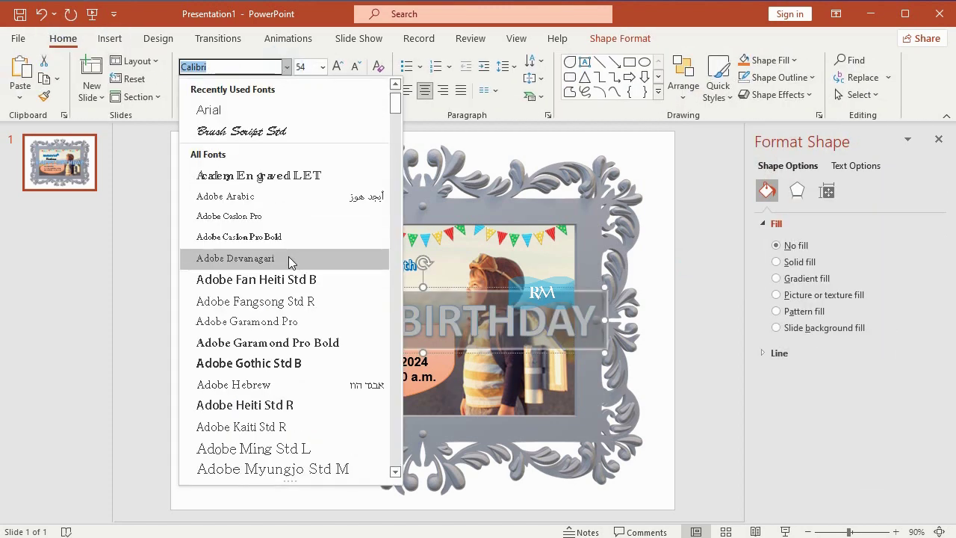
scroll(319, 325, down, 1)
scroll(316, 335, down, 2)
click(267, 447)
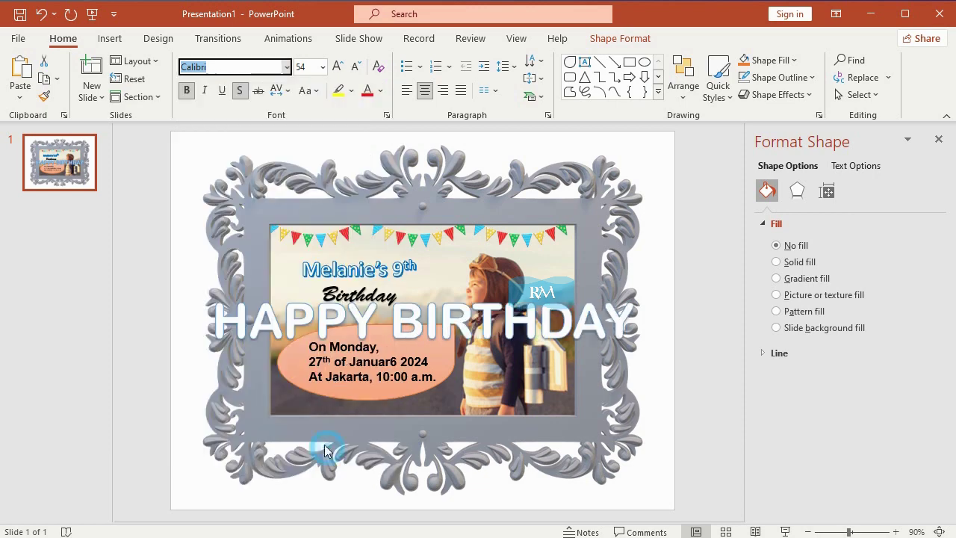
click(322, 66)
click(308, 222)
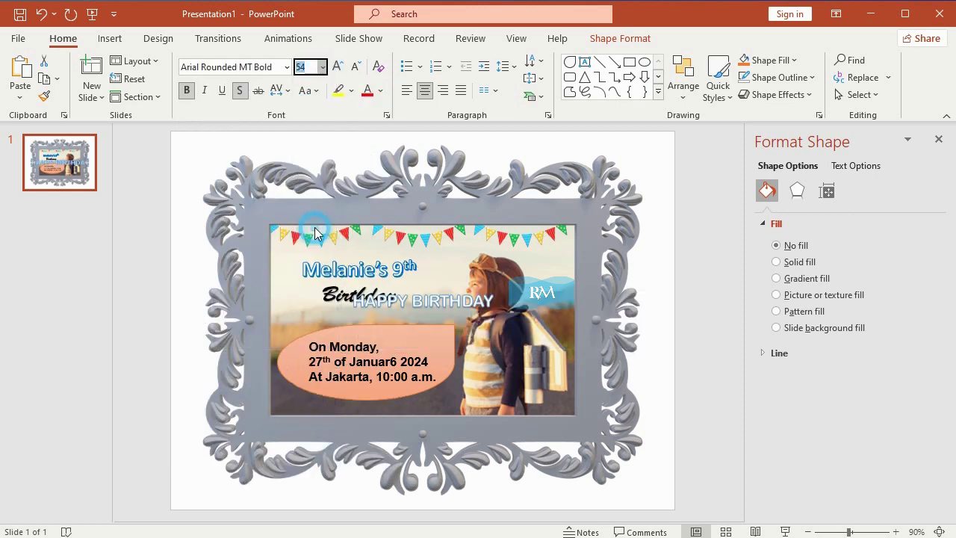
- Remove the text outline and move HAPPY BIRTHDAY up onto the frame's top edge
click(620, 39)
click(608, 77)
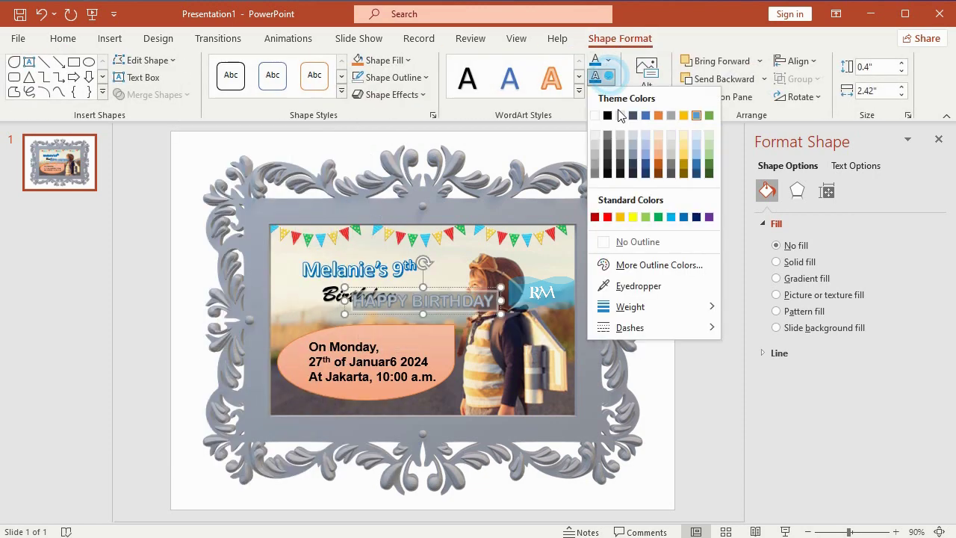
click(640, 242)
drag(474, 286, 475, 198)
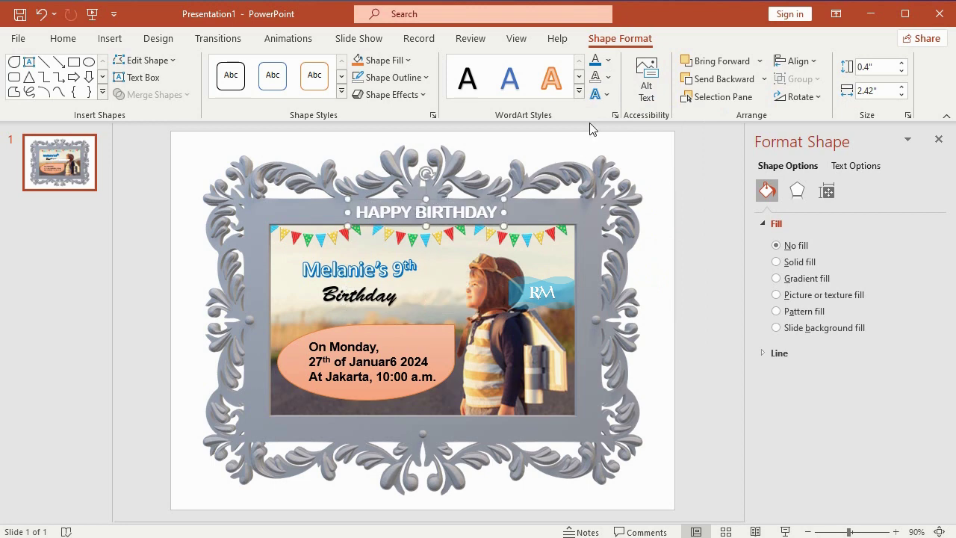
- Give HAPPY BIRTHDAY an outer shadow; a trial warp is undone
click(596, 94)
mouse_move(668, 139)
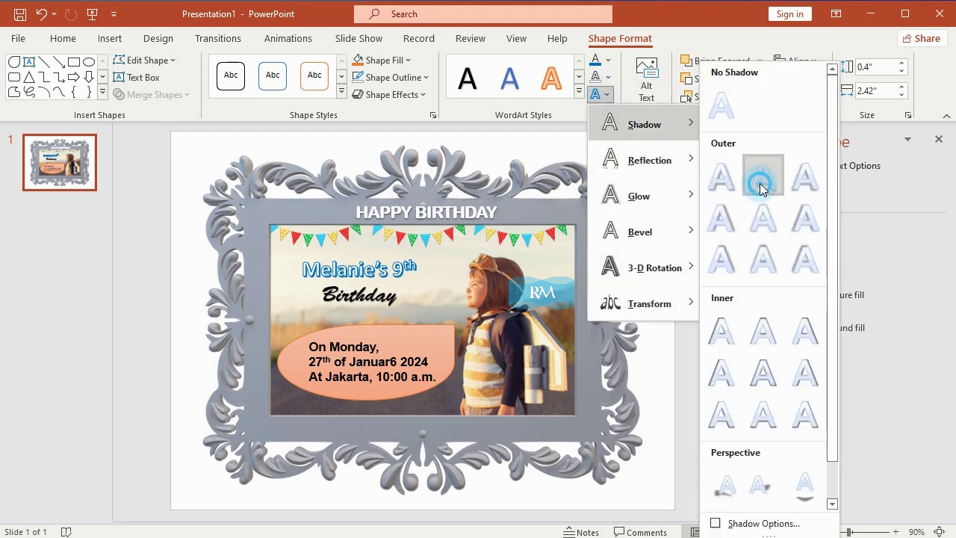
click(758, 186)
click(595, 94)
mouse_move(687, 301)
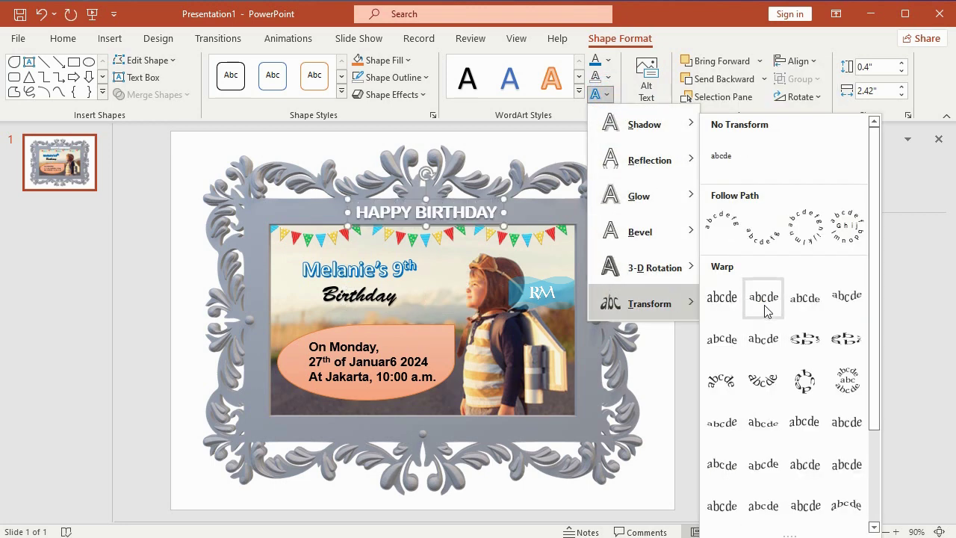
click(799, 296)
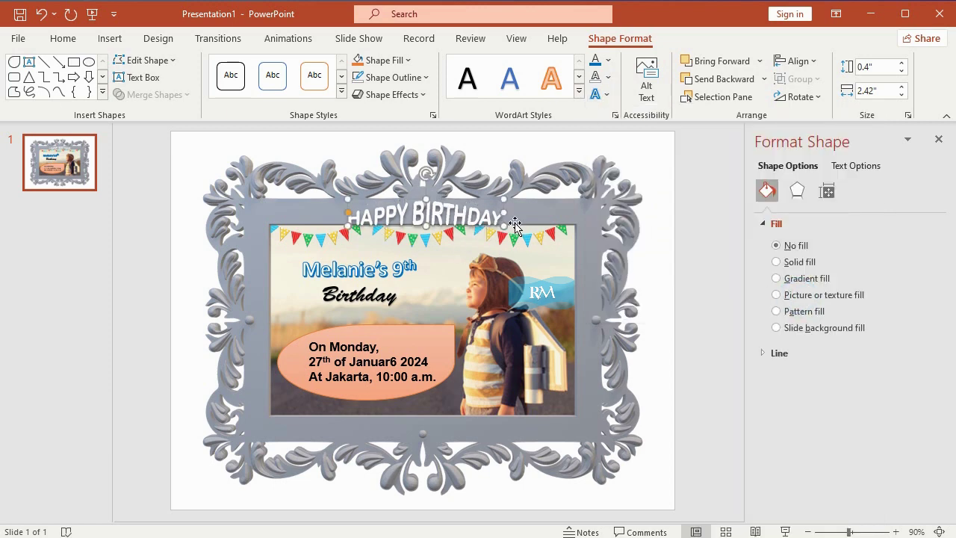
click(36, 15)
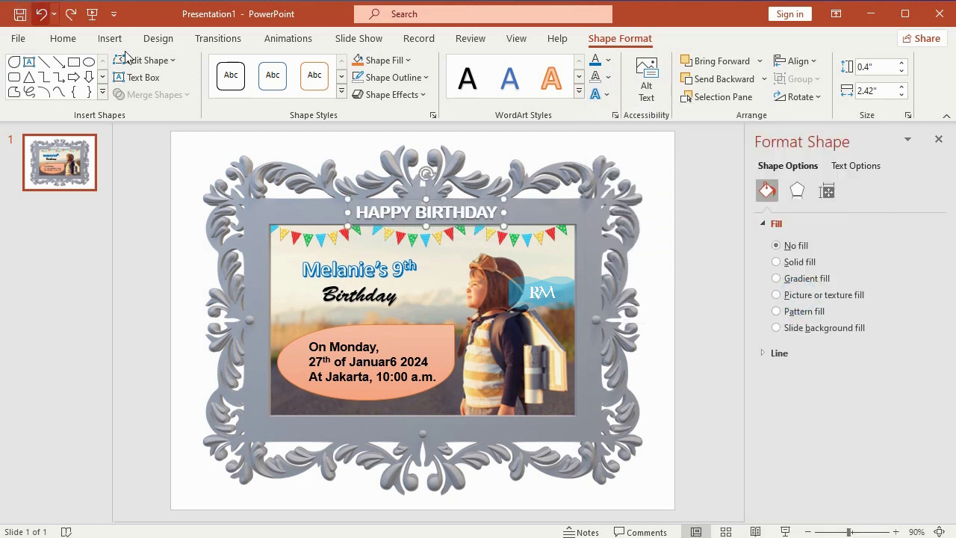
- Reduce the HAPPY BIRTHDAY text size to 12
triple_click(437, 213)
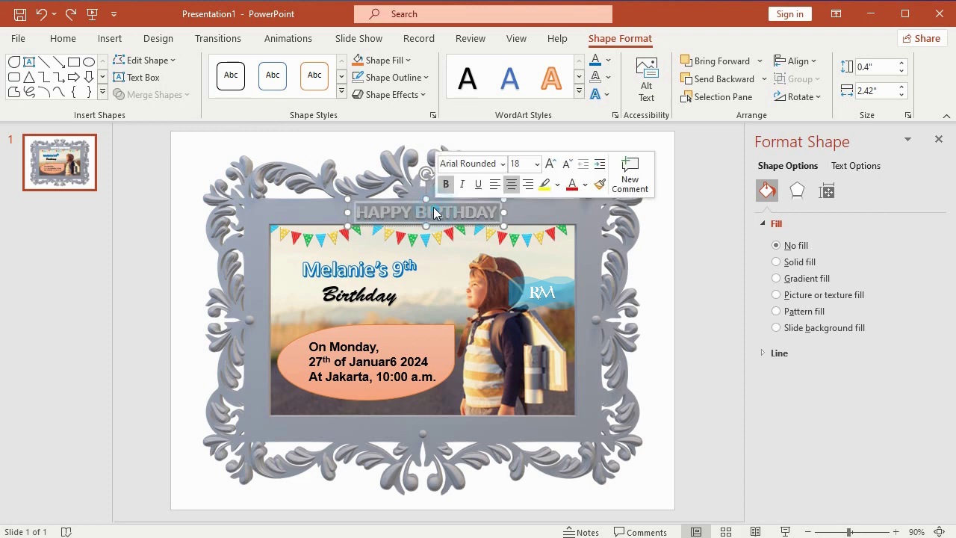
click(71, 39)
click(323, 67)
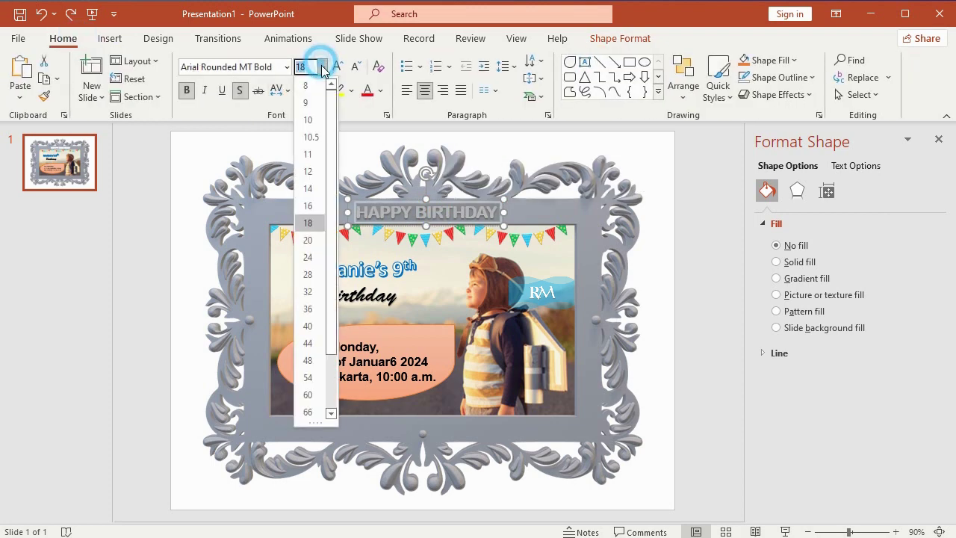
click(310, 171)
- Apply an arched Transform warp to HAPPY BIRTHDAY
click(612, 38)
click(602, 94)
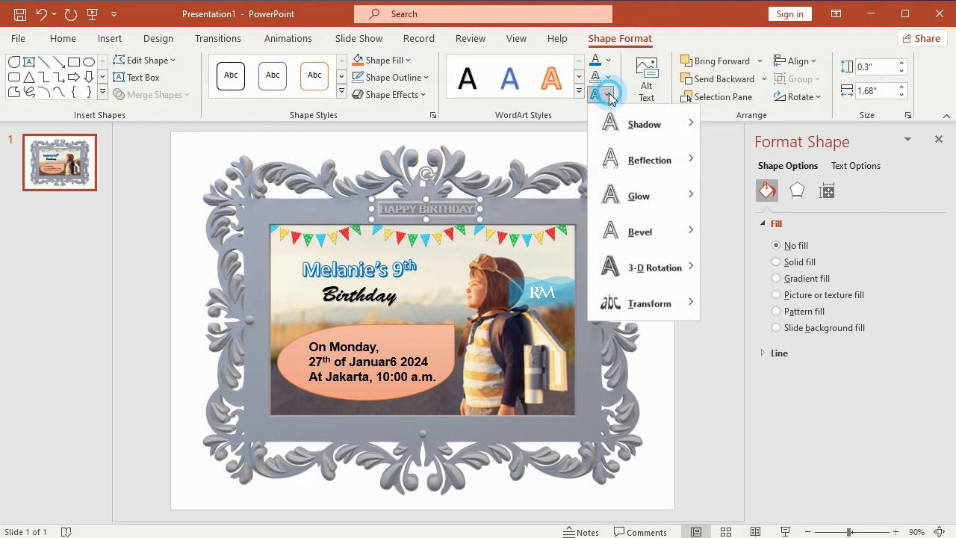
mouse_move(676, 303)
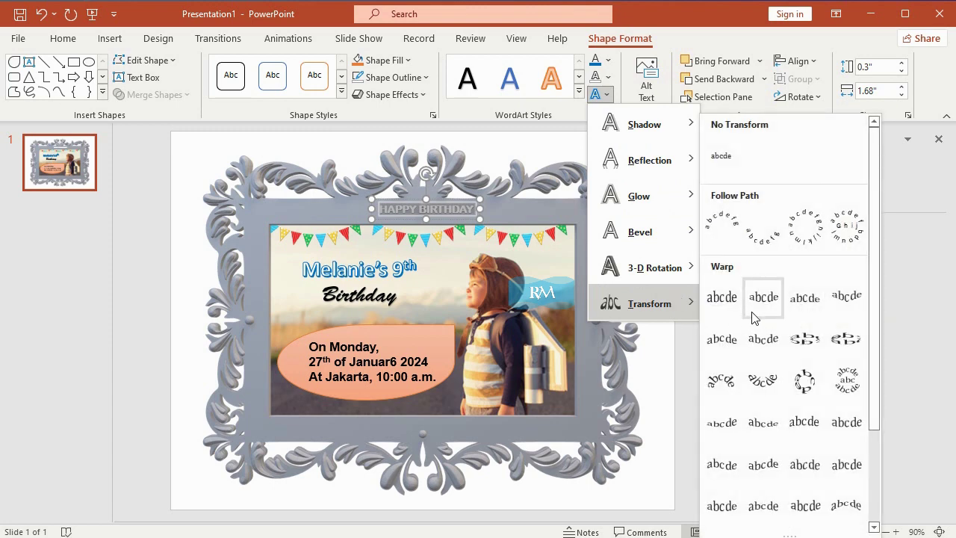
click(790, 299)
click(693, 195)
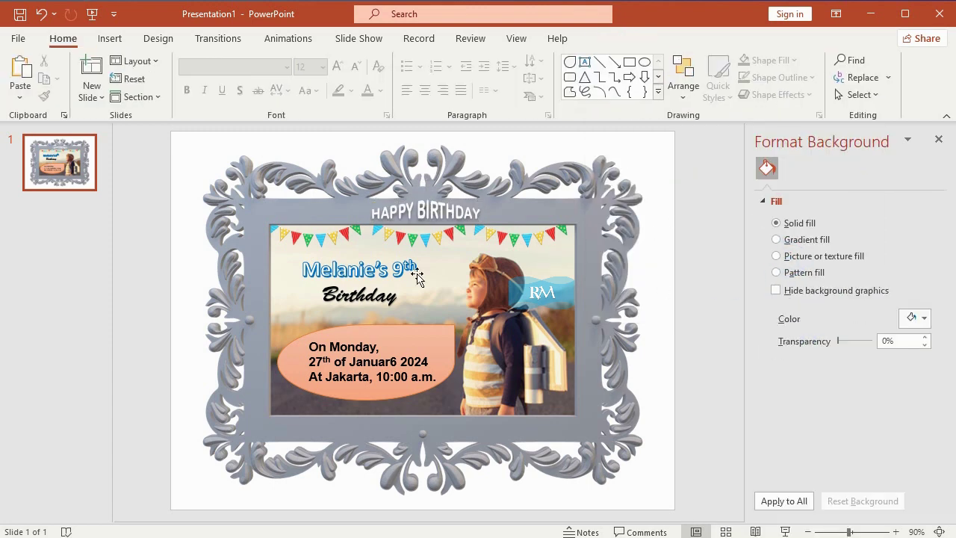
- Insert the red balloon, polka-dot party hat, balloon bunch and red gift box from Celebrations stock 3D models
click(110, 41)
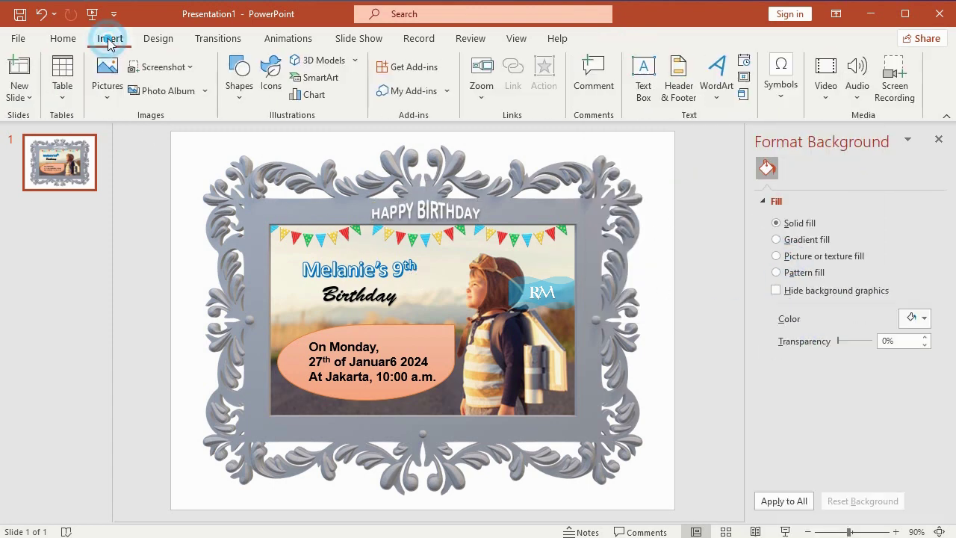
click(340, 62)
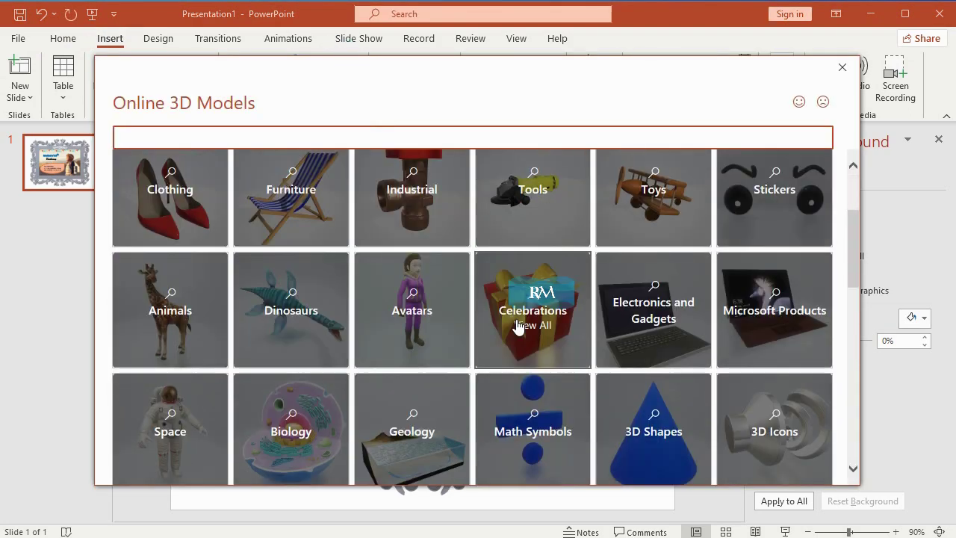
click(522, 309)
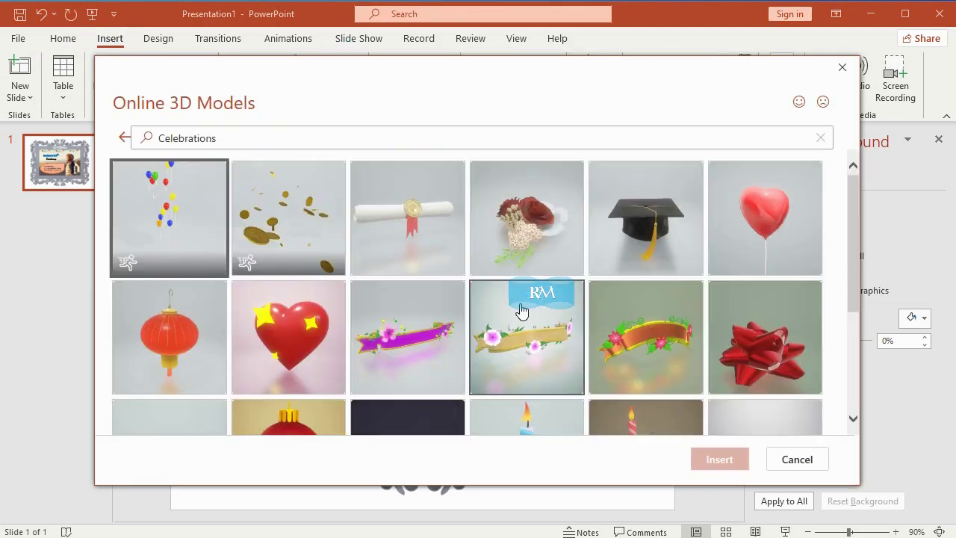
scroll(521, 311, down, 3)
scroll(512, 299, down, 2)
scroll(519, 305, up, 3)
scroll(518, 305, down, 4)
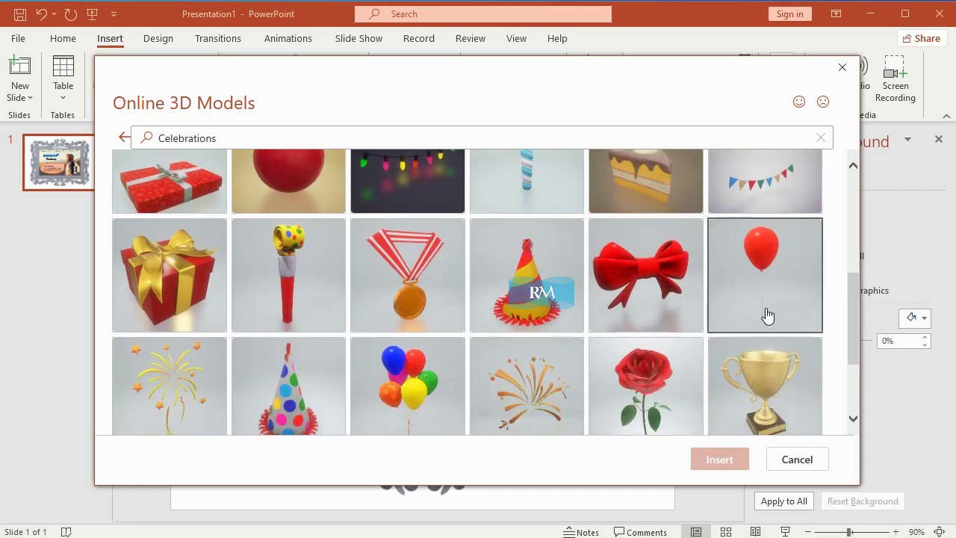
click(764, 316)
scroll(585, 311, down, 3)
click(415, 271)
click(295, 269)
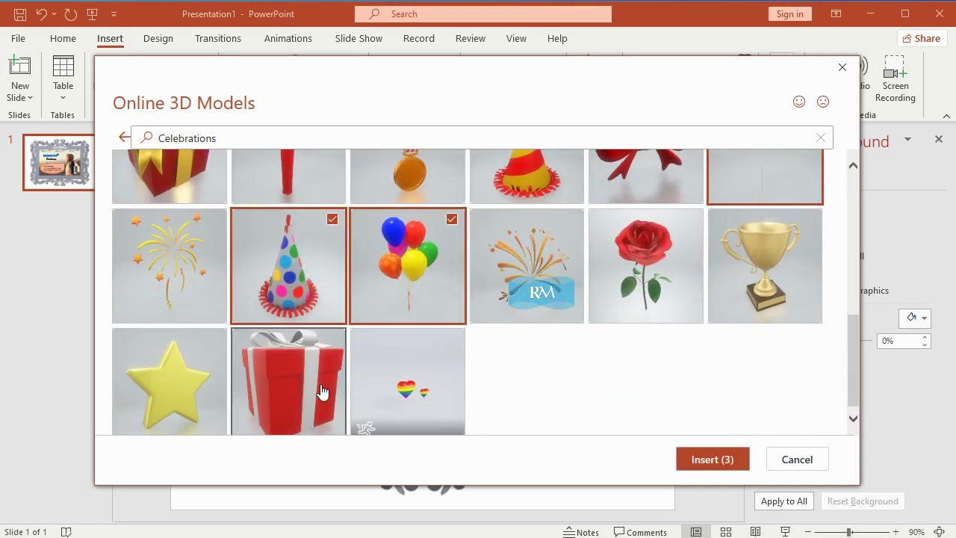
click(314, 373)
click(702, 460)
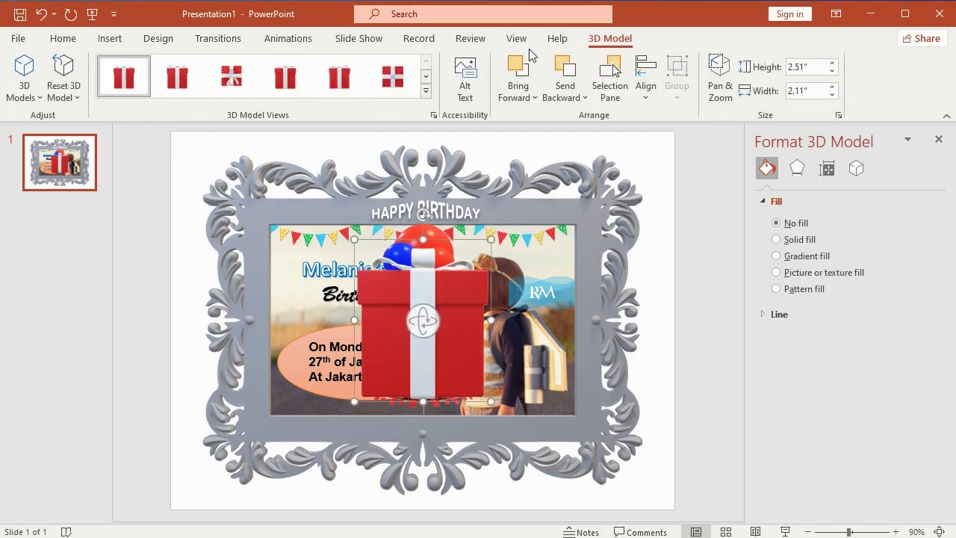
- Angle the gift box, then shrink and place the gift box, party hat, balloon bunch and red balloon
click(426, 90)
click(182, 161)
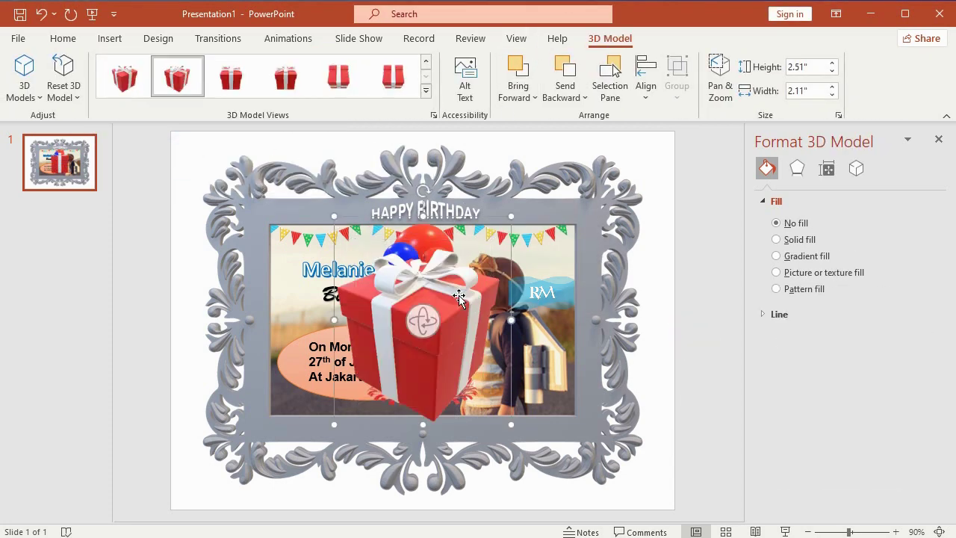
mouse_move(491, 401)
mouse_down()
mouse_move(361, 423)
mouse_move(277, 406)
mouse_up()
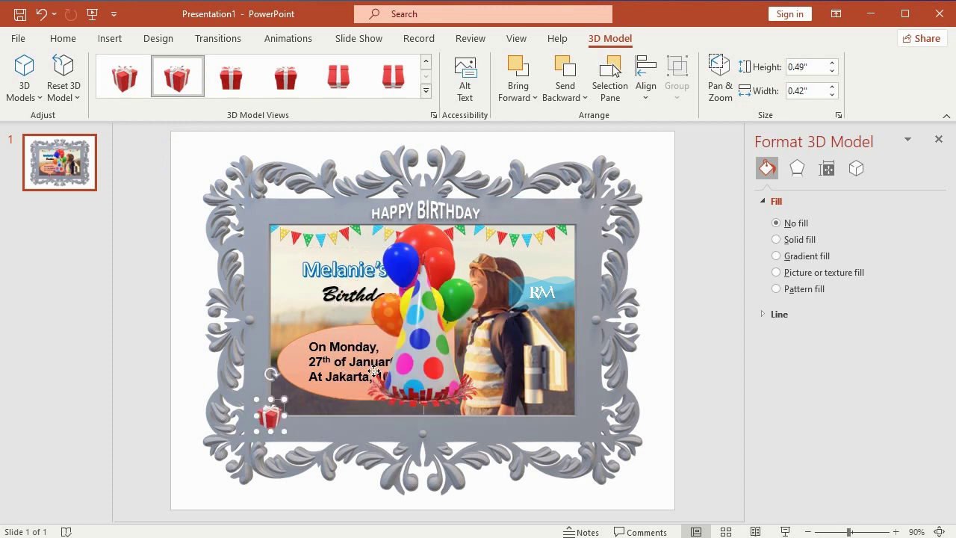
click(422, 328)
mouse_move(478, 252)
mouse_down()
mouse_move(388, 371)
mouse_move(290, 396)
mouse_up()
click(422, 314)
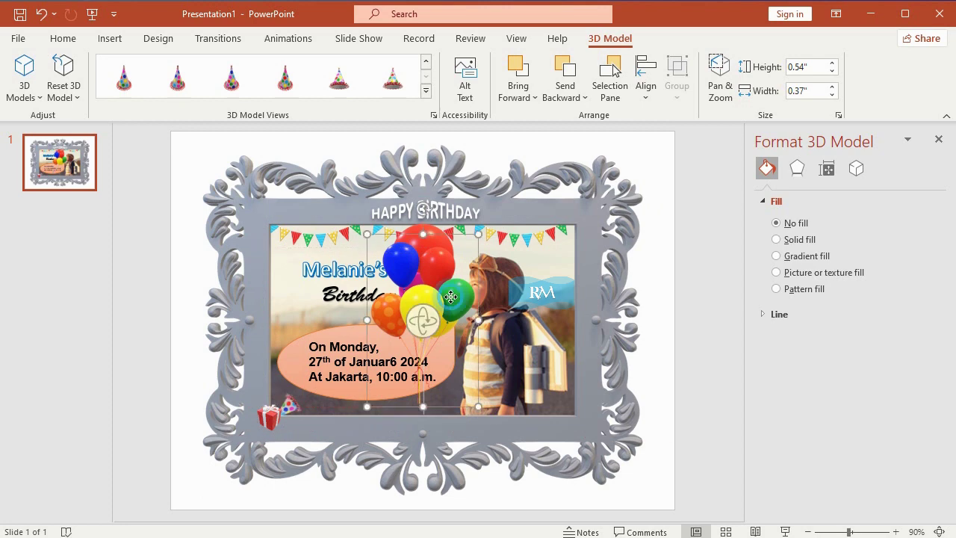
mouse_move(475, 242)
mouse_down()
mouse_move(394, 368)
mouse_move(271, 390)
mouse_up()
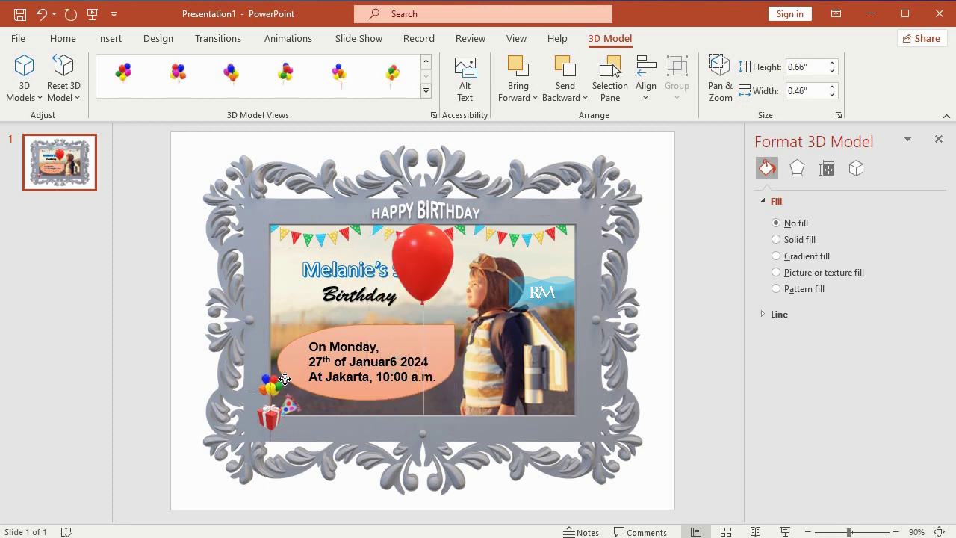
click(425, 318)
mouse_move(455, 225)
mouse_down()
mouse_move(421, 327)
mouse_move(453, 299)
mouse_up()
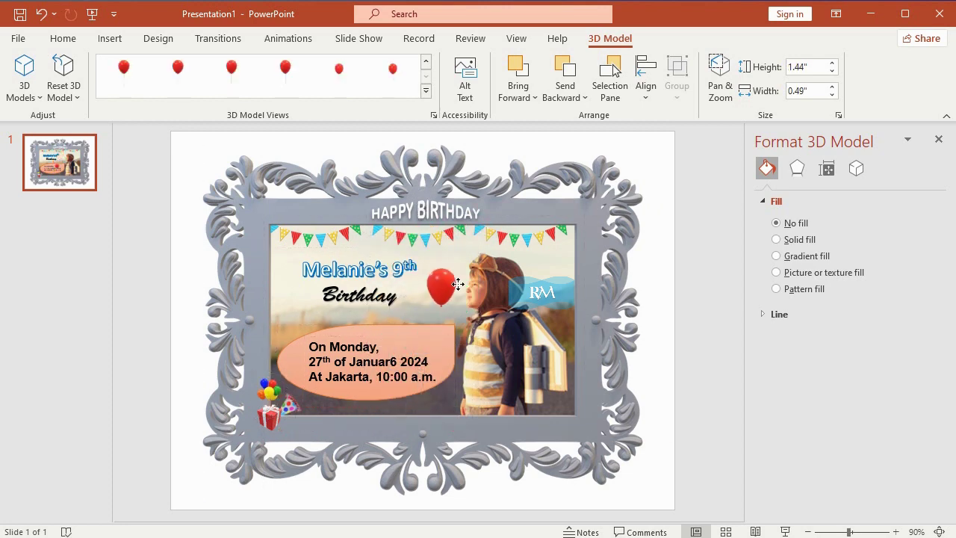
click(691, 231)
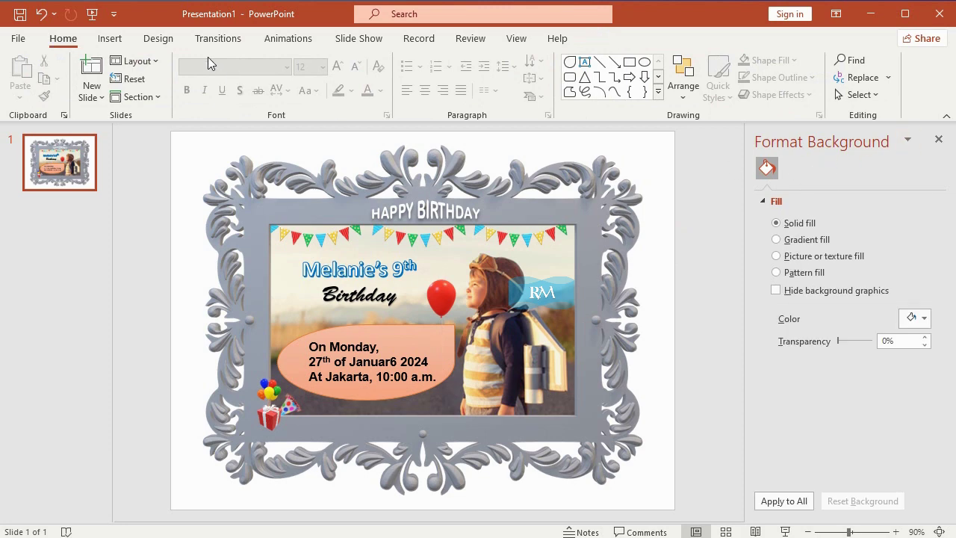
- Draw a rectangle covering the whole slide
click(110, 38)
click(240, 99)
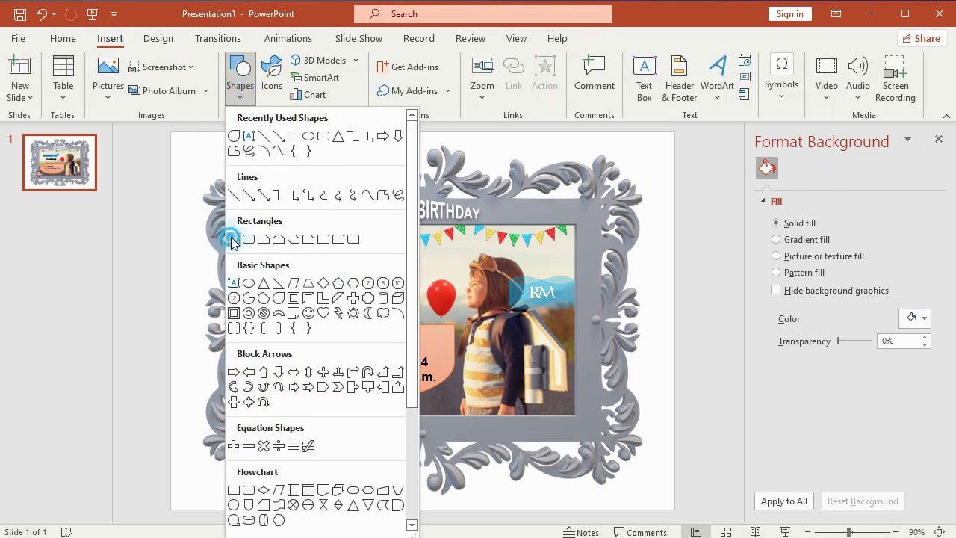
click(234, 239)
drag(171, 132, 675, 509)
- Fill the rectangle with a dark striped stock image found by searching 'PATTERN'
click(408, 60)
click(416, 289)
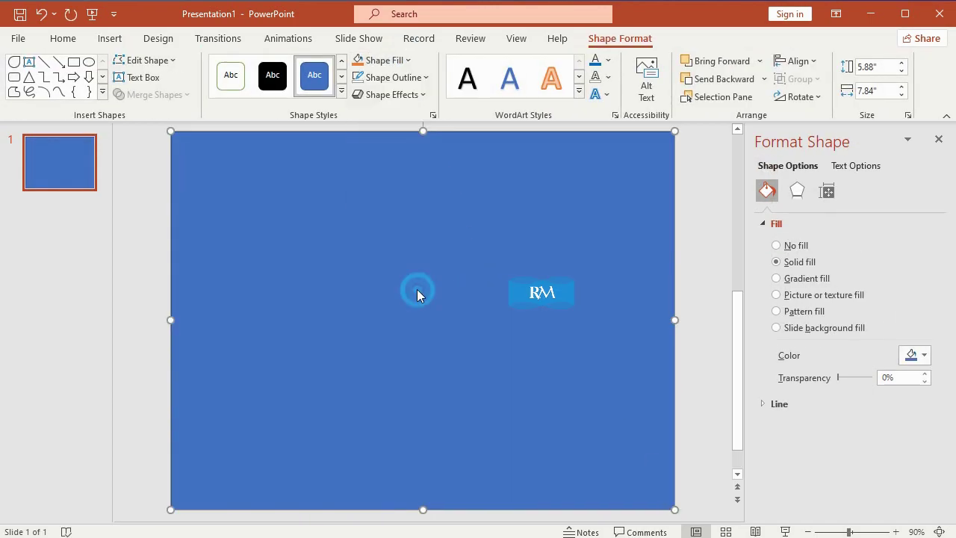
click(364, 278)
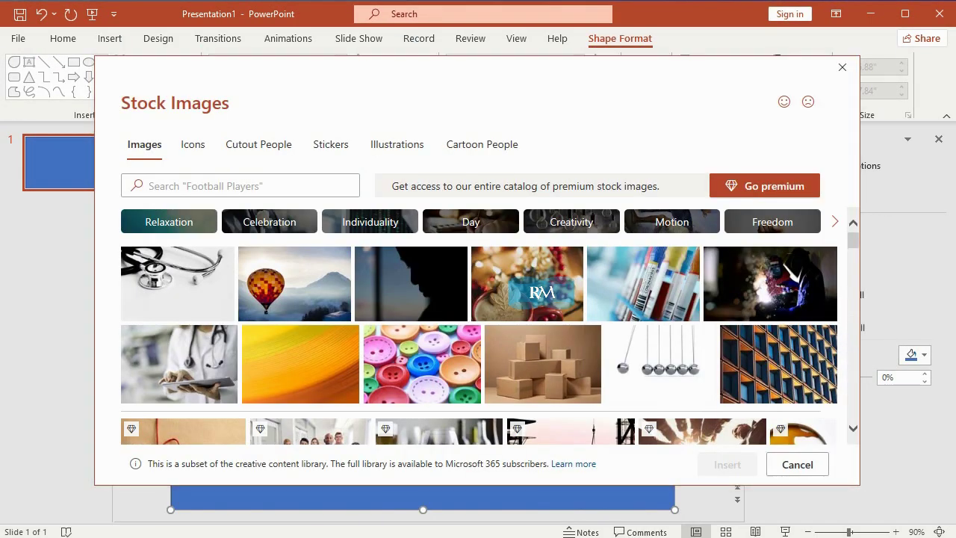
text(PATTERN)
key(Return)
click(432, 323)
click(694, 458)
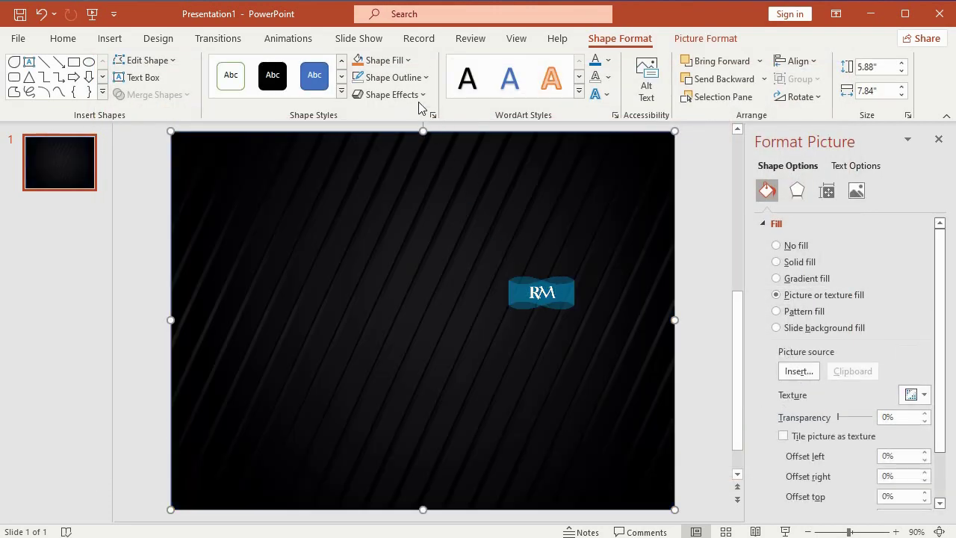
- Remove the striped picture's outline and send it to the back behind the card
click(393, 77)
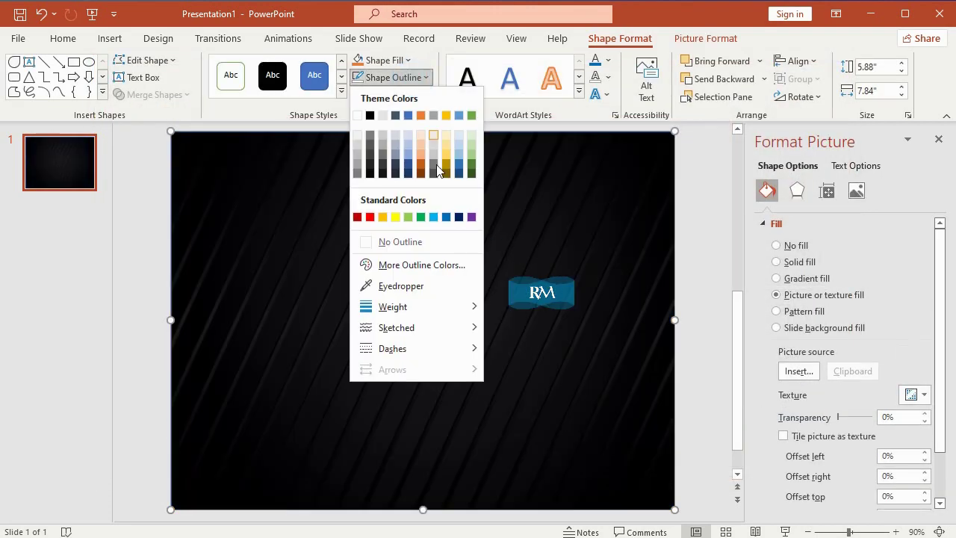
click(440, 245)
right_click(590, 263)
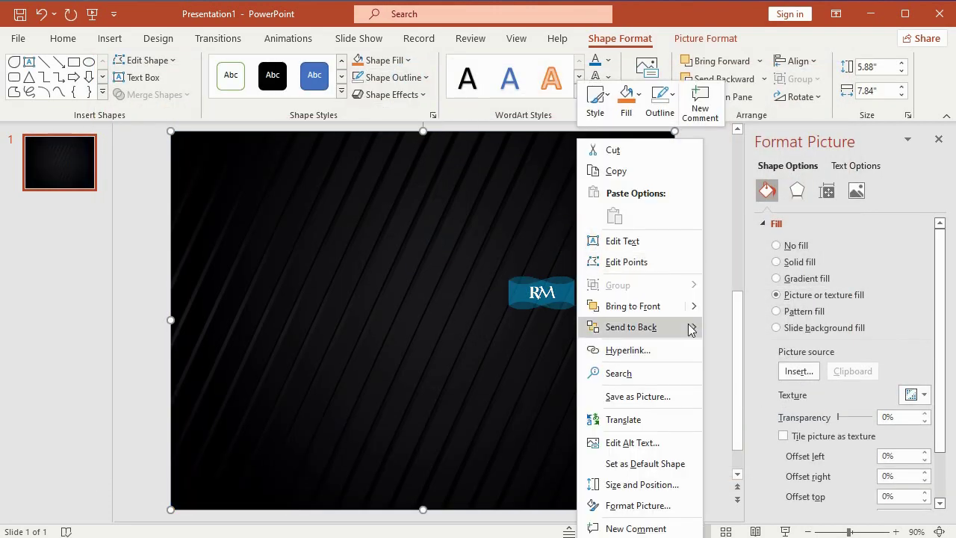
mouse_move(691, 327)
click(727, 328)
click(696, 203)
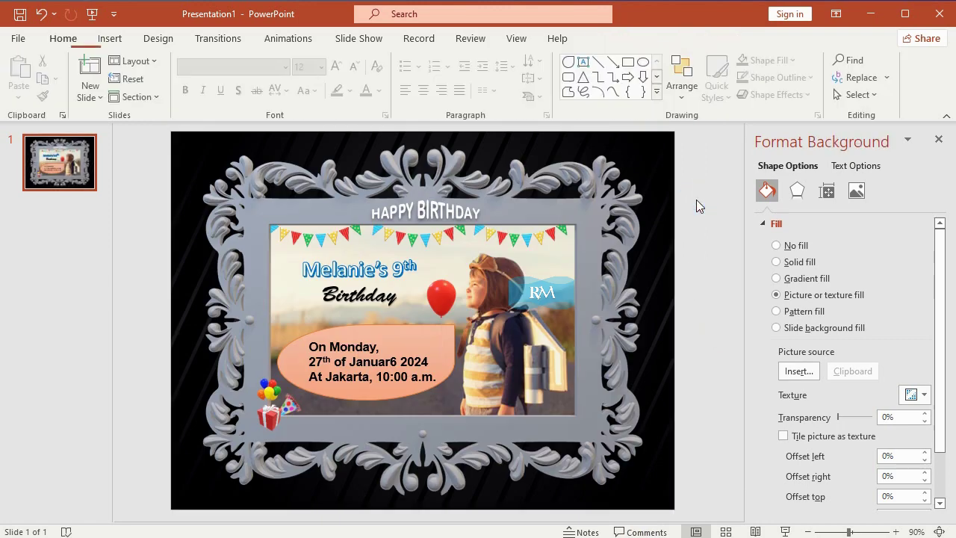
- Close the Format Background pane
click(939, 142)
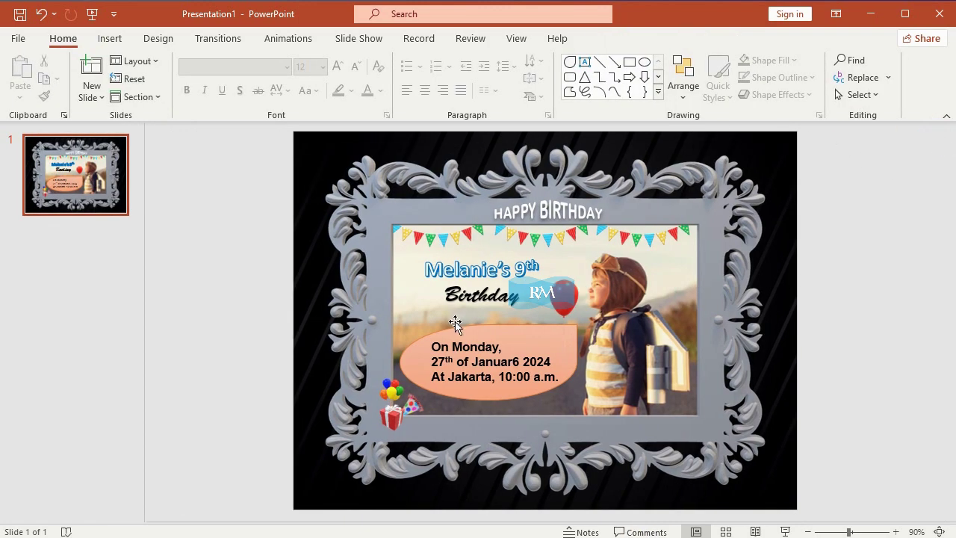